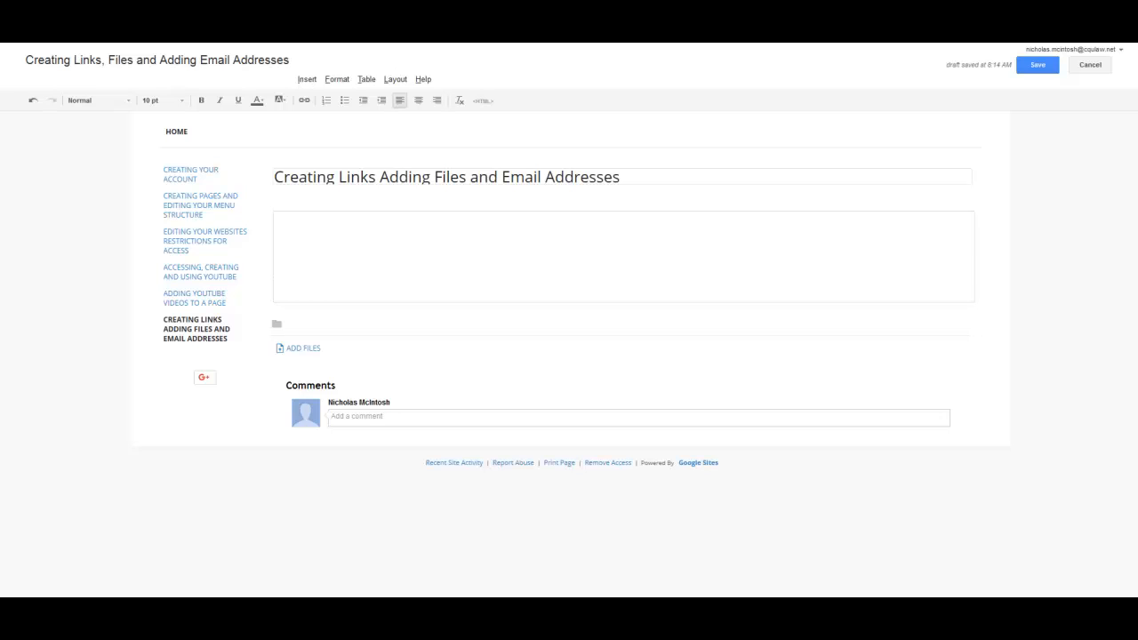
# Start inserting a link in the empty page body and compare the recently changed pages with the site map
pyautogui.click(294, 229)
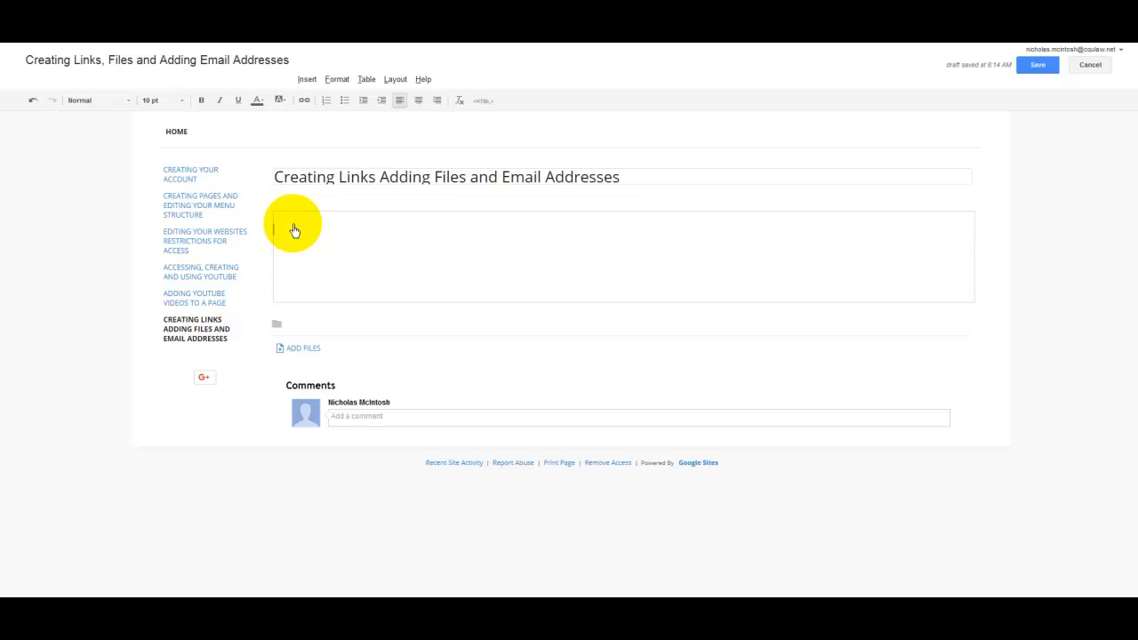
pyautogui.click(295, 230)
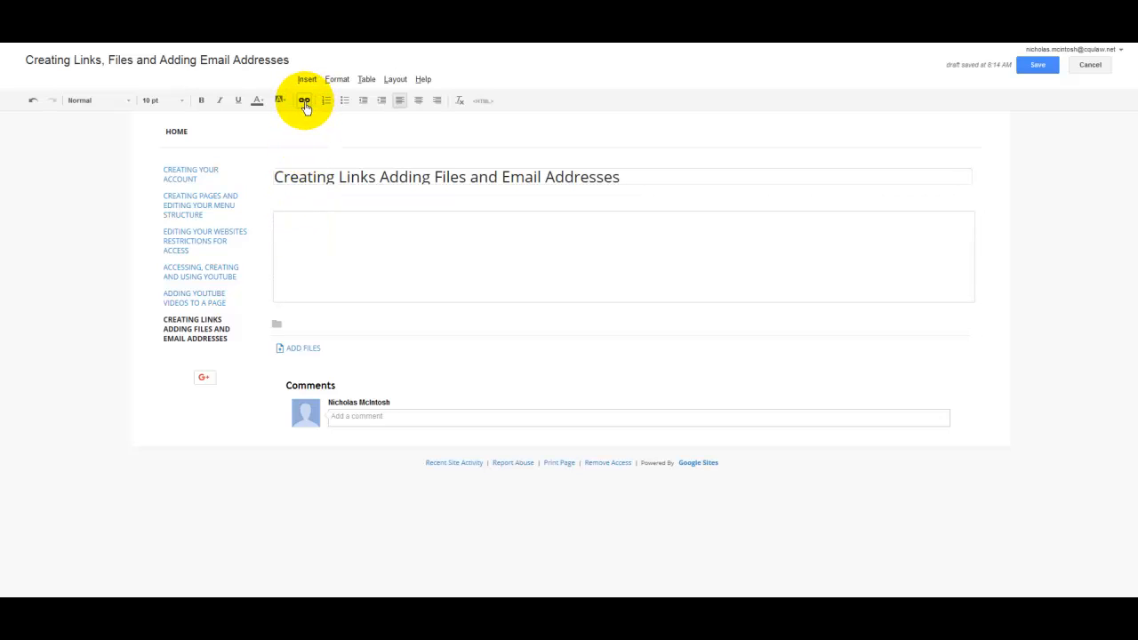
pyautogui.click(307, 79)
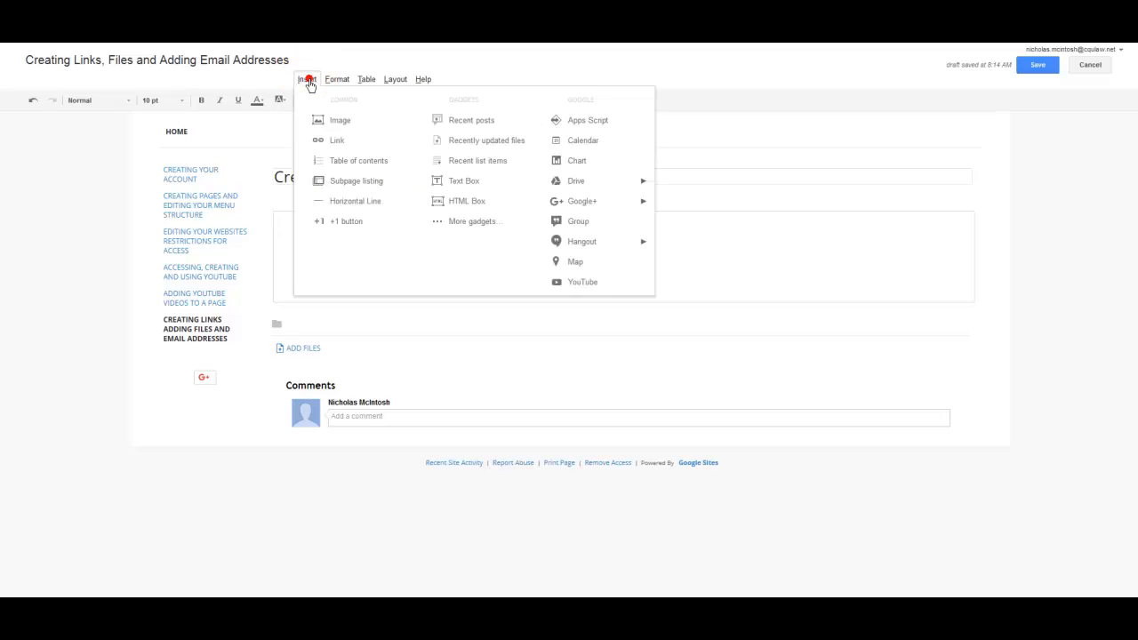
pyautogui.click(337, 141)
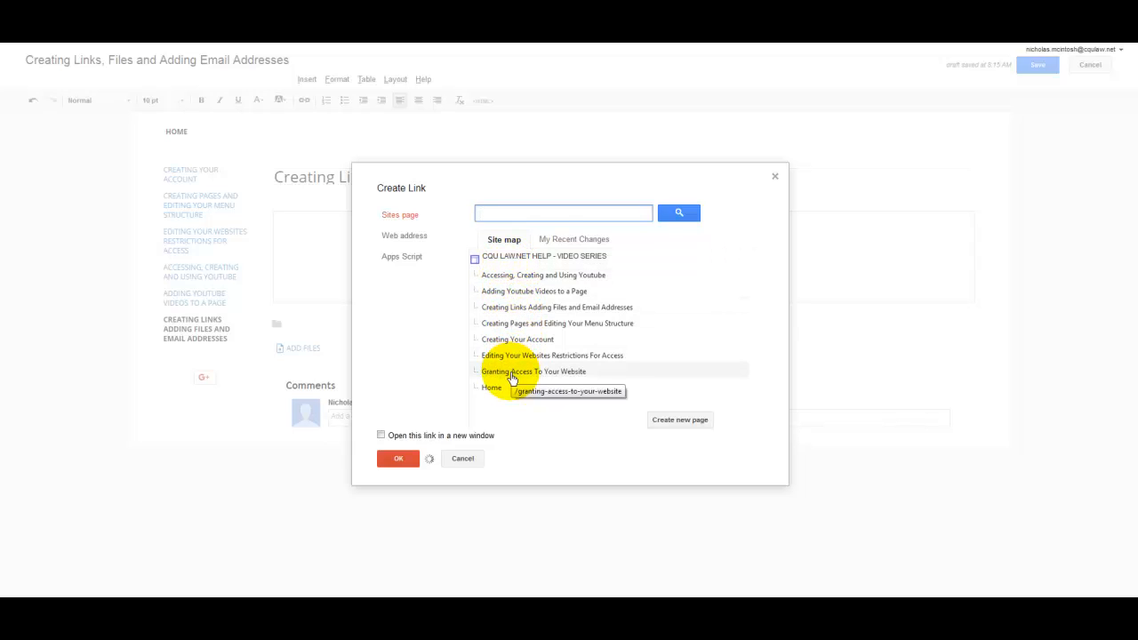
pyautogui.click(553, 240)
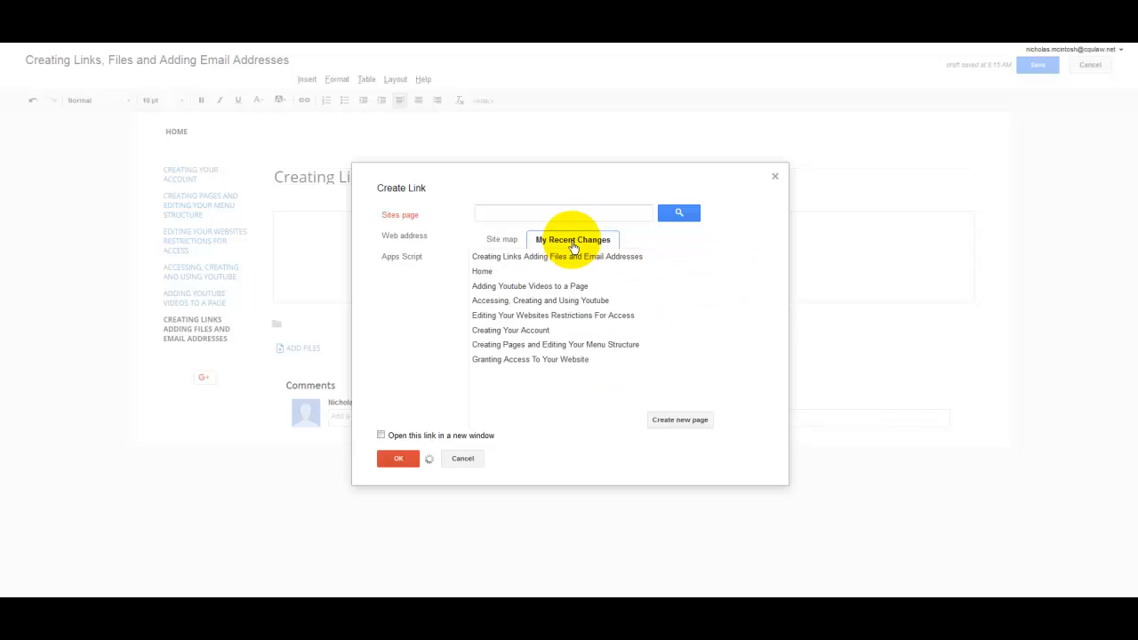
pyautogui.click(500, 239)
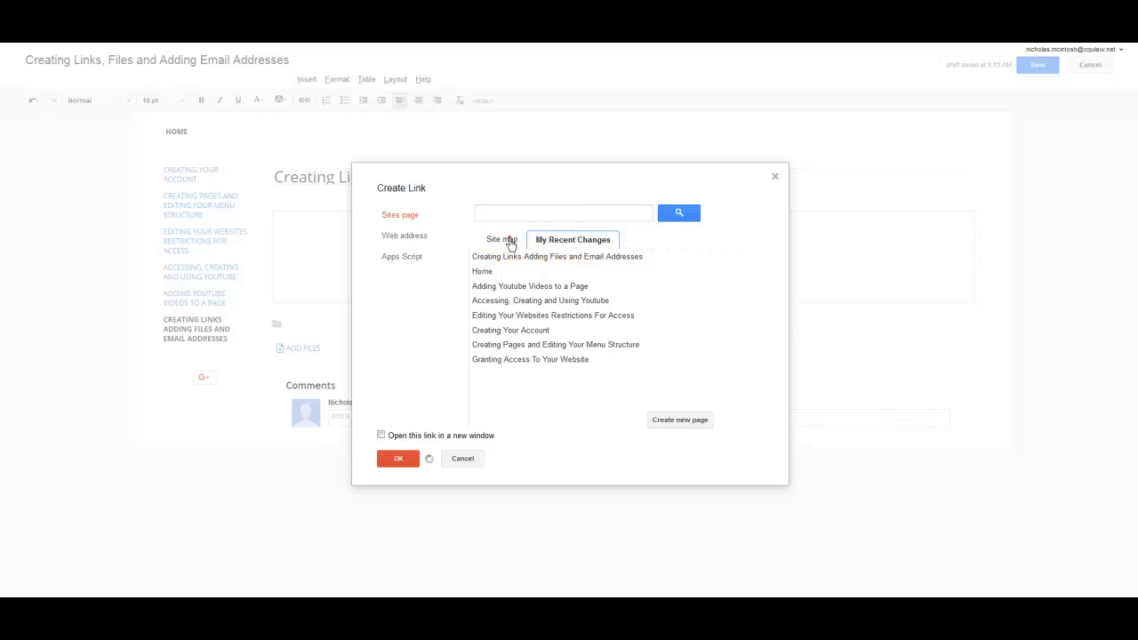
pyautogui.click(504, 240)
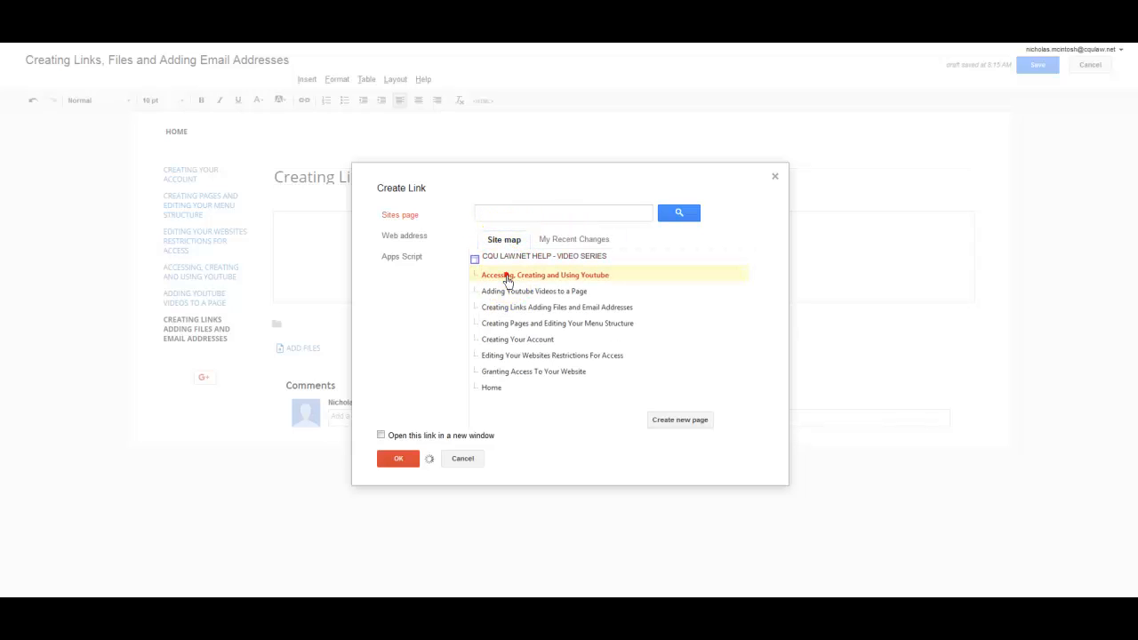
# Insert a link to the site's Home page, leaving the option to open it in a new window off
pyautogui.click(507, 279)
pyautogui.click(399, 461)
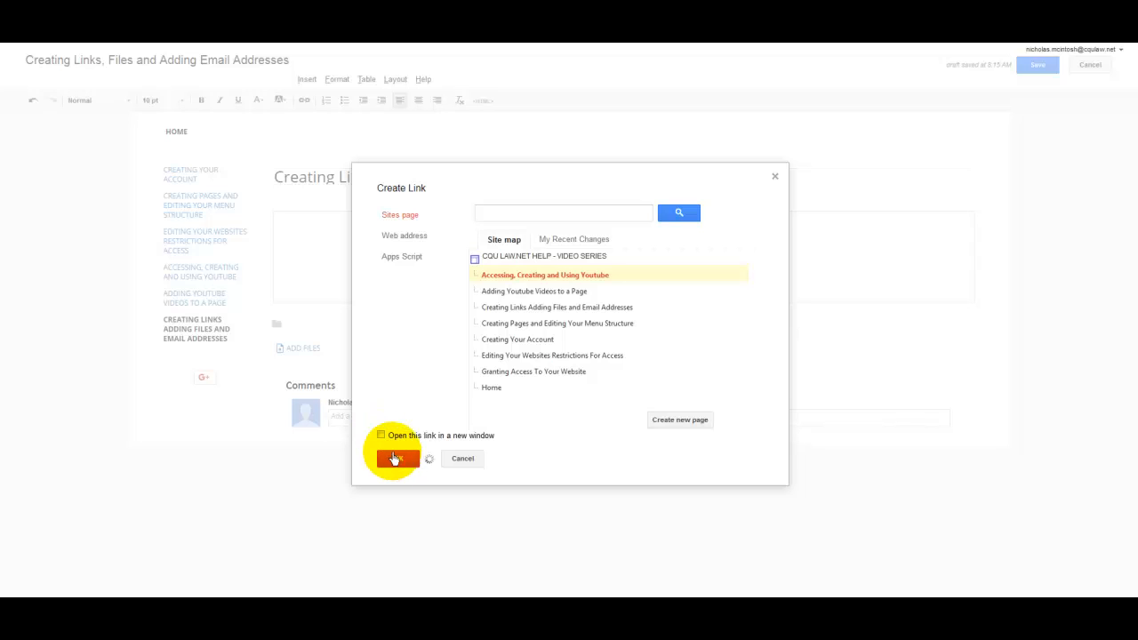
pyautogui.click(382, 436)
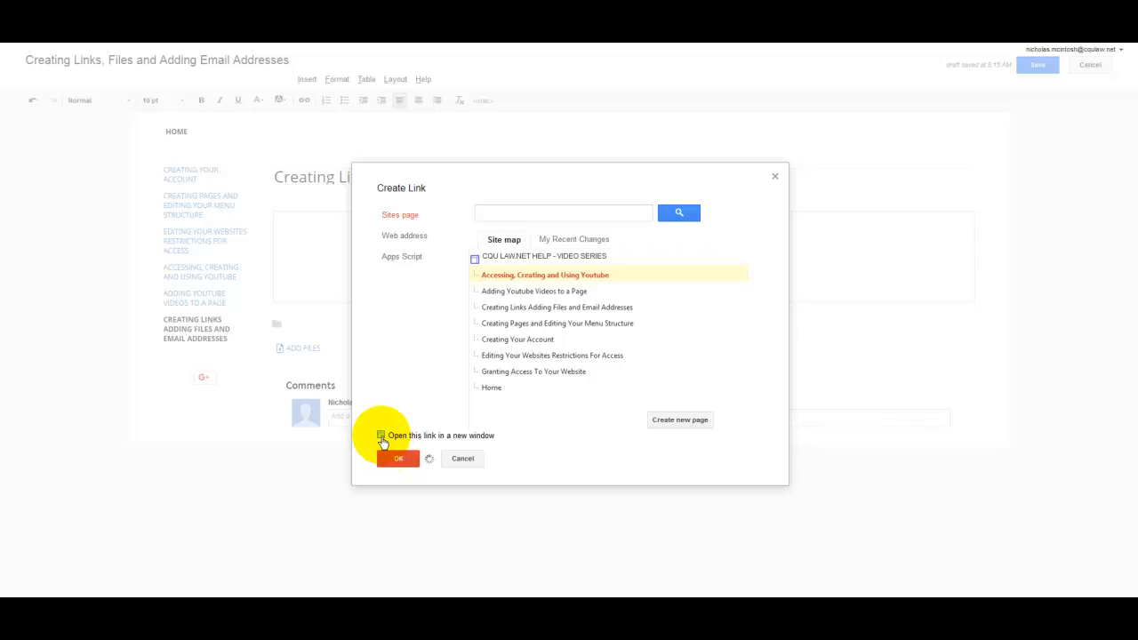
pyautogui.click(381, 436)
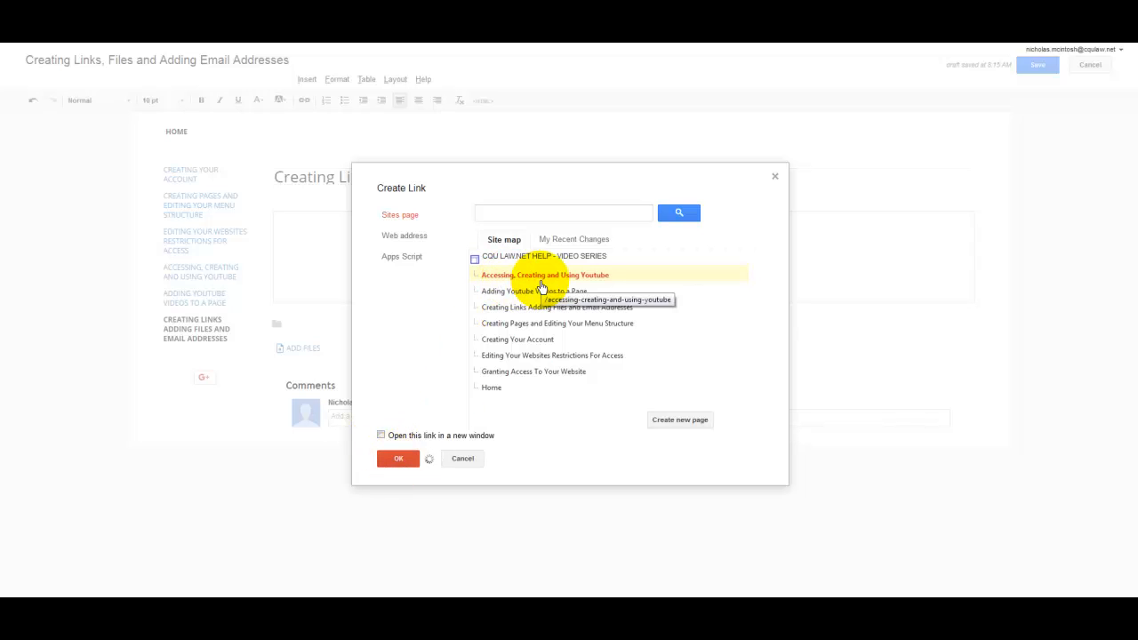
pyautogui.click(498, 392)
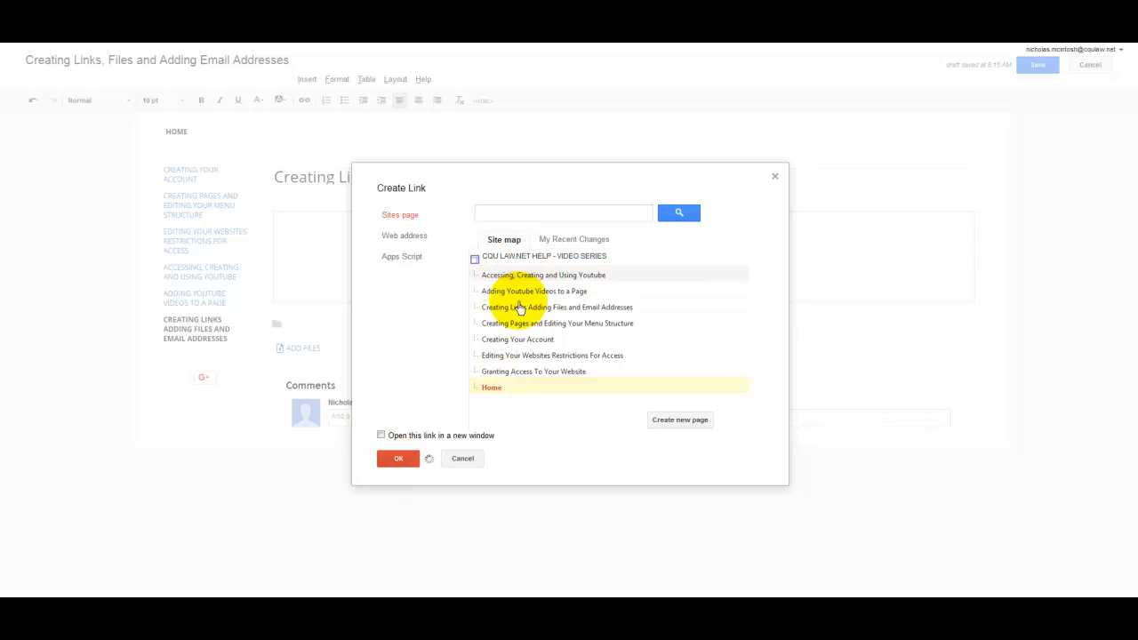
pyautogui.click(398, 458)
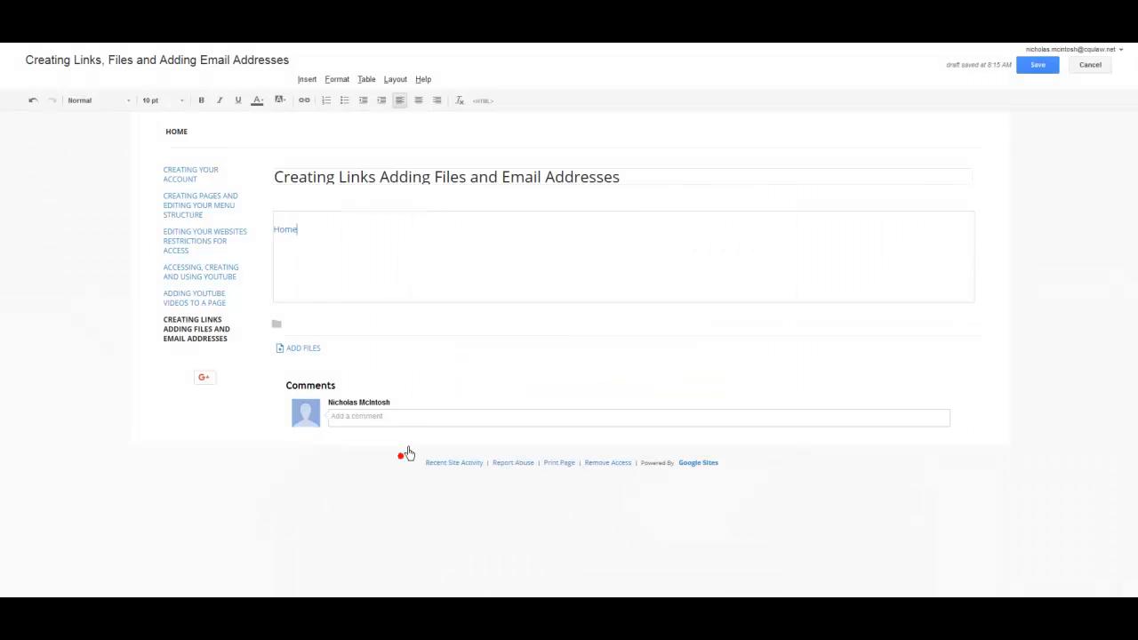
# On a new line below the Home link, start a web address link with the display text "CQU Home"
pyautogui.click(326, 254)
pyautogui.moveTo(299, 230); pyautogui.dragTo(277, 243)
pyautogui.click(394, 282)
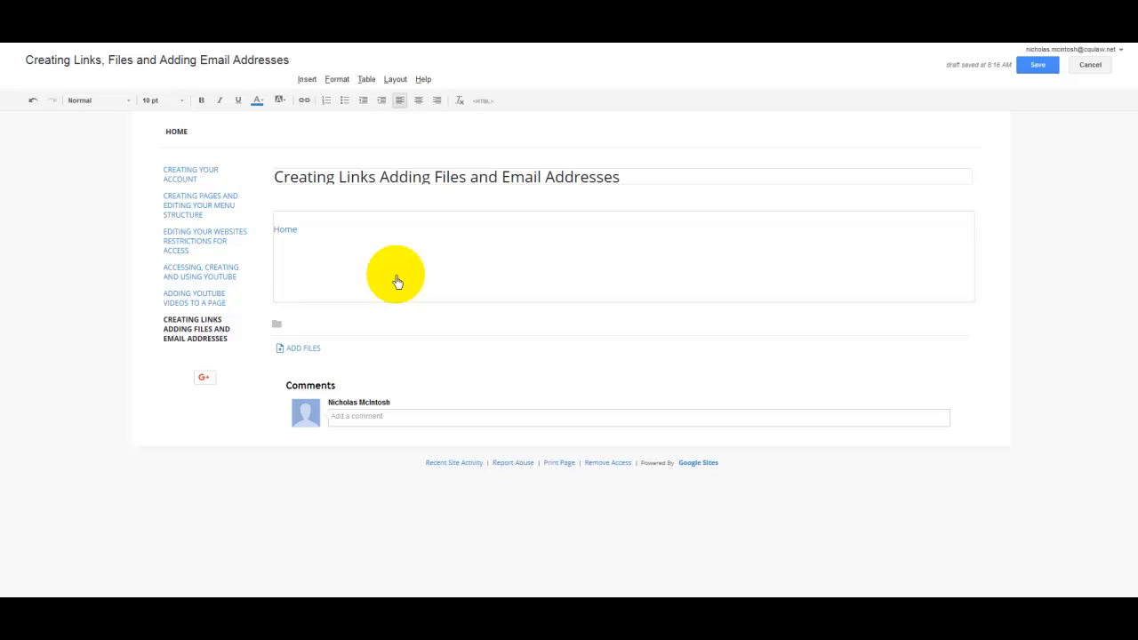
pyautogui.press('Return')
pyautogui.click(304, 102)
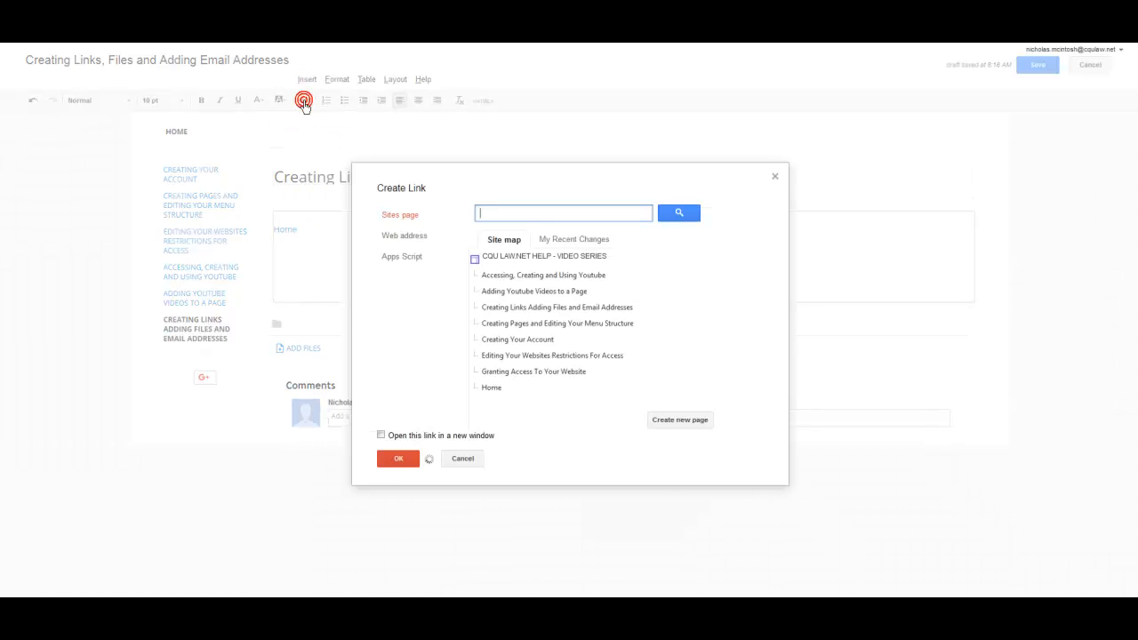
pyautogui.click(415, 239)
pyautogui.click(488, 233)
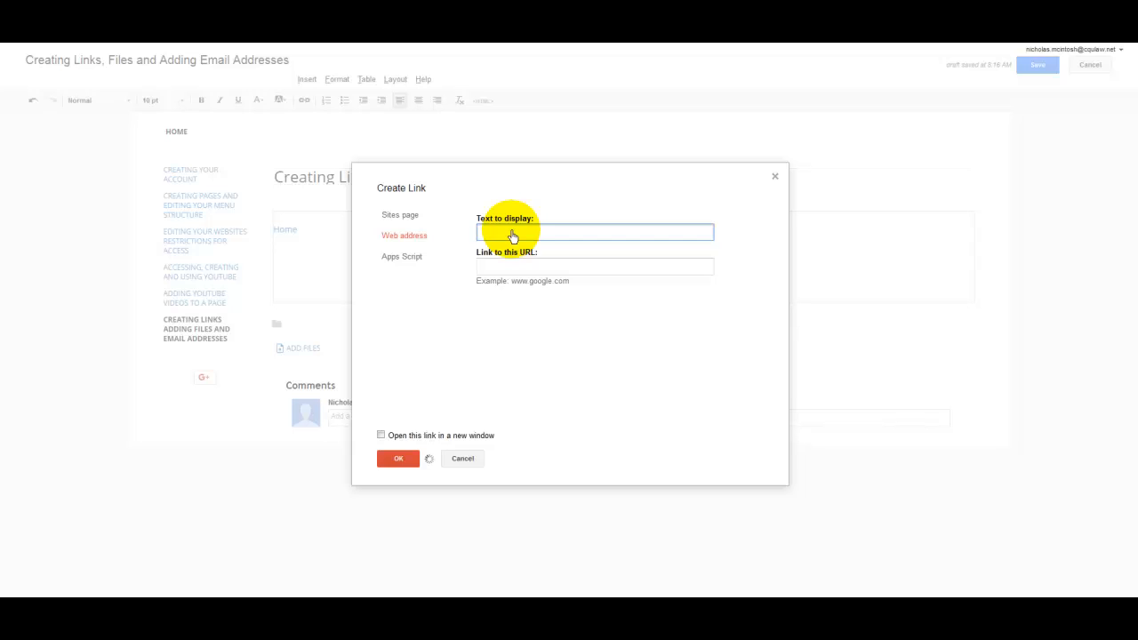
pyautogui.write('CQU Home')
pyautogui.doubleClick(539, 240)
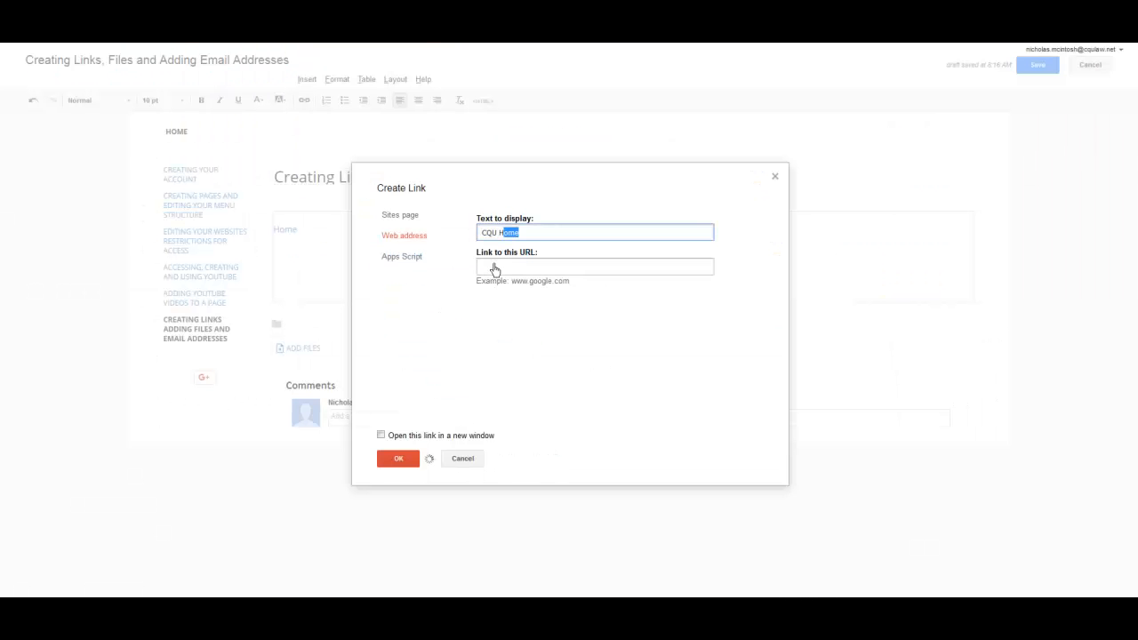
pyautogui.click(494, 265)
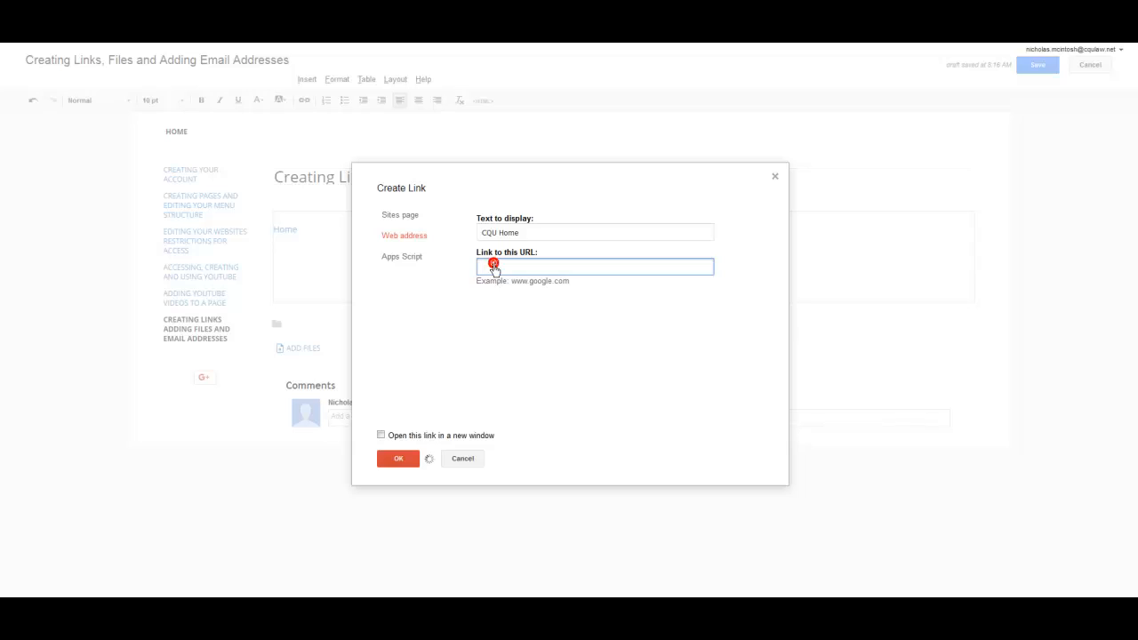
pyautogui.rightClick(492, 266)
pyautogui.click(523, 316)
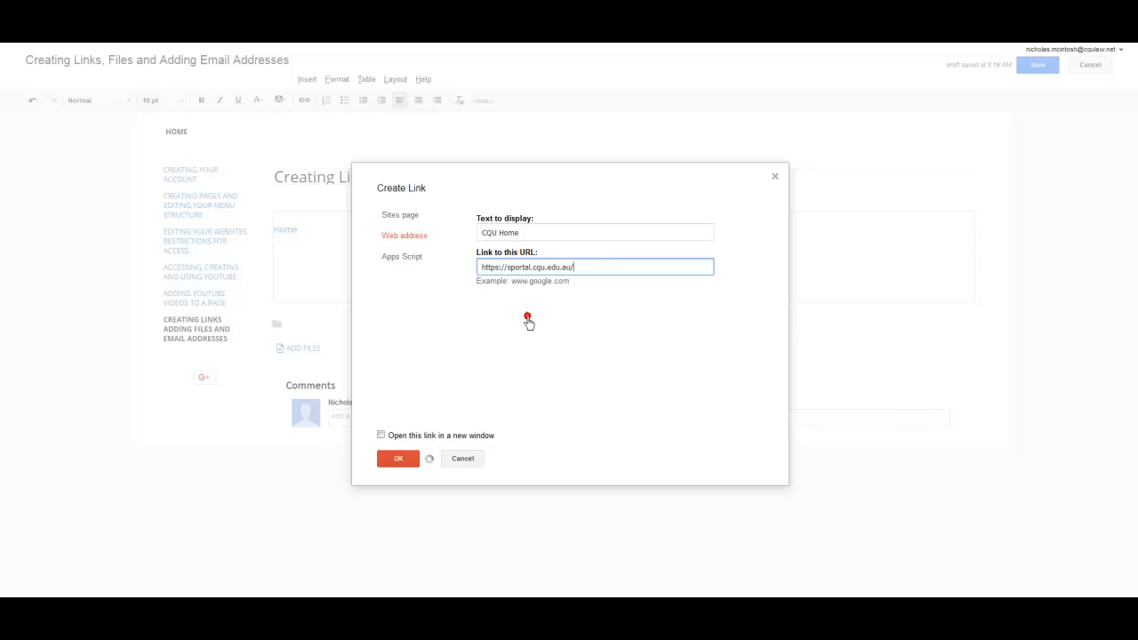
pyautogui.click(381, 437)
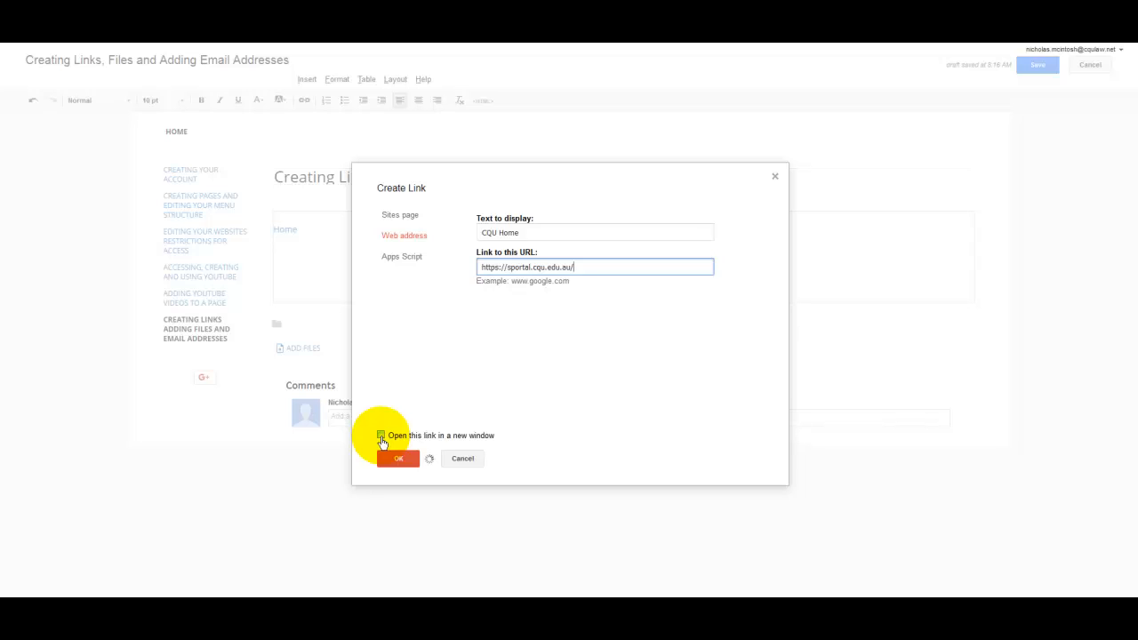
pyautogui.click(381, 436)
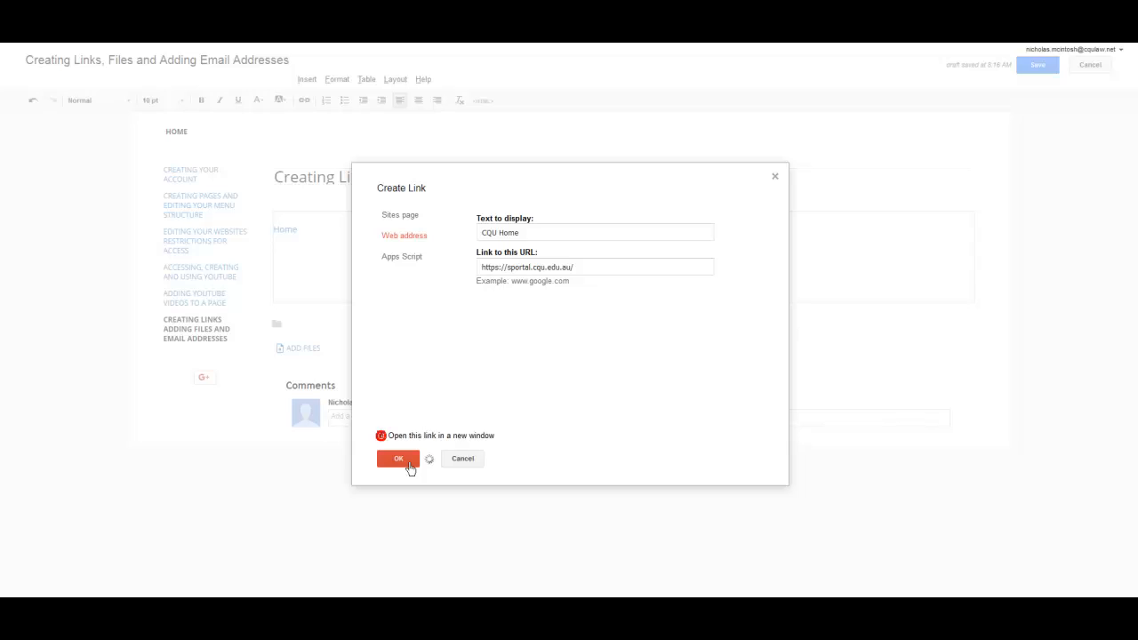
pyautogui.click(402, 463)
pyautogui.click(400, 461)
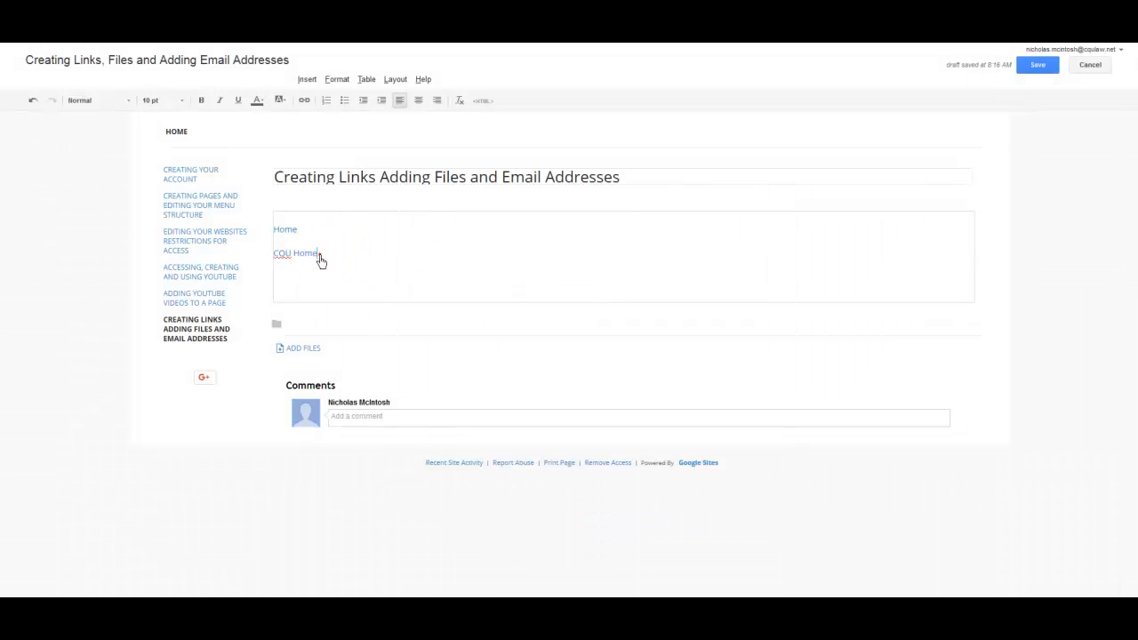
# Follow the CQU Home link to test it, and view its link settings without changing them
pyautogui.moveTo(321, 261); pyautogui.dragTo(274, 255)
pyautogui.click(310, 254)
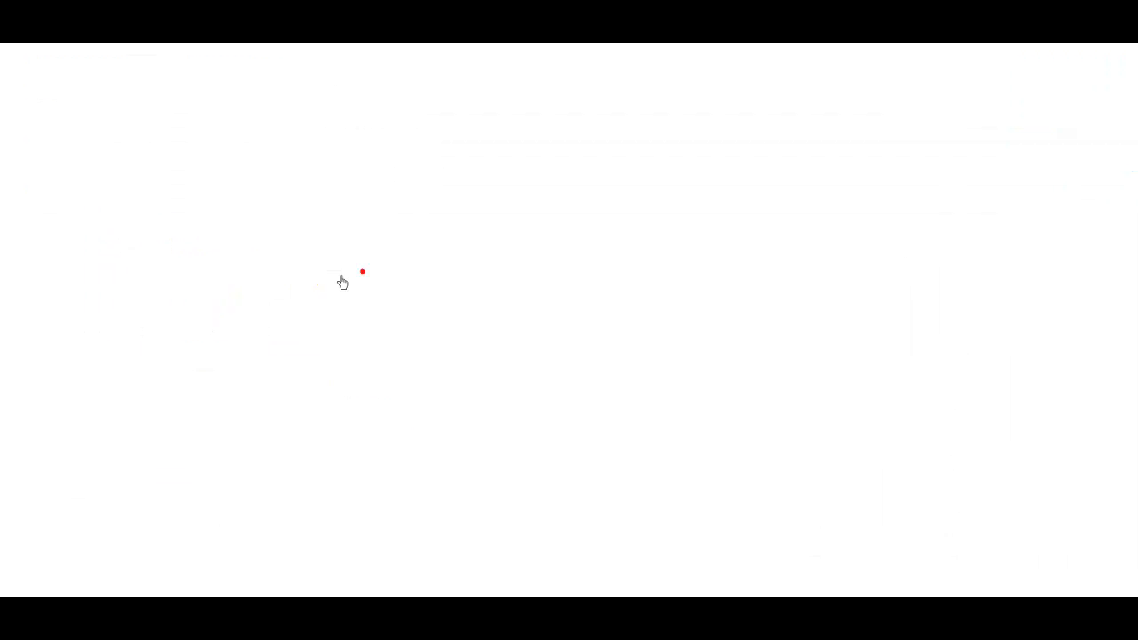
pyautogui.click(801, 83)
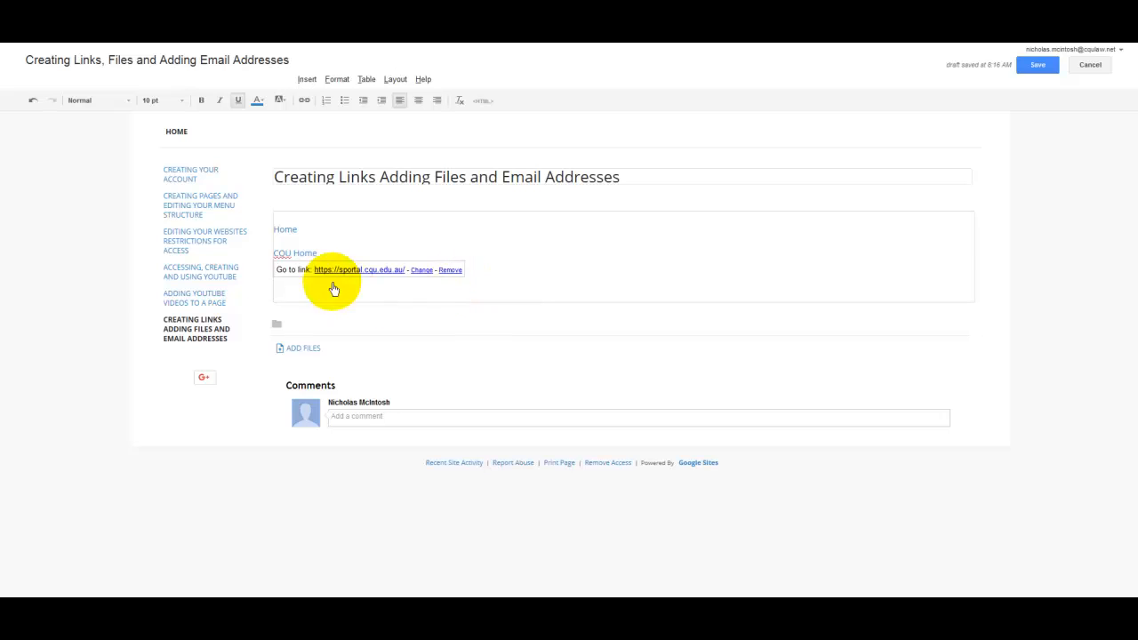
pyautogui.click(298, 255)
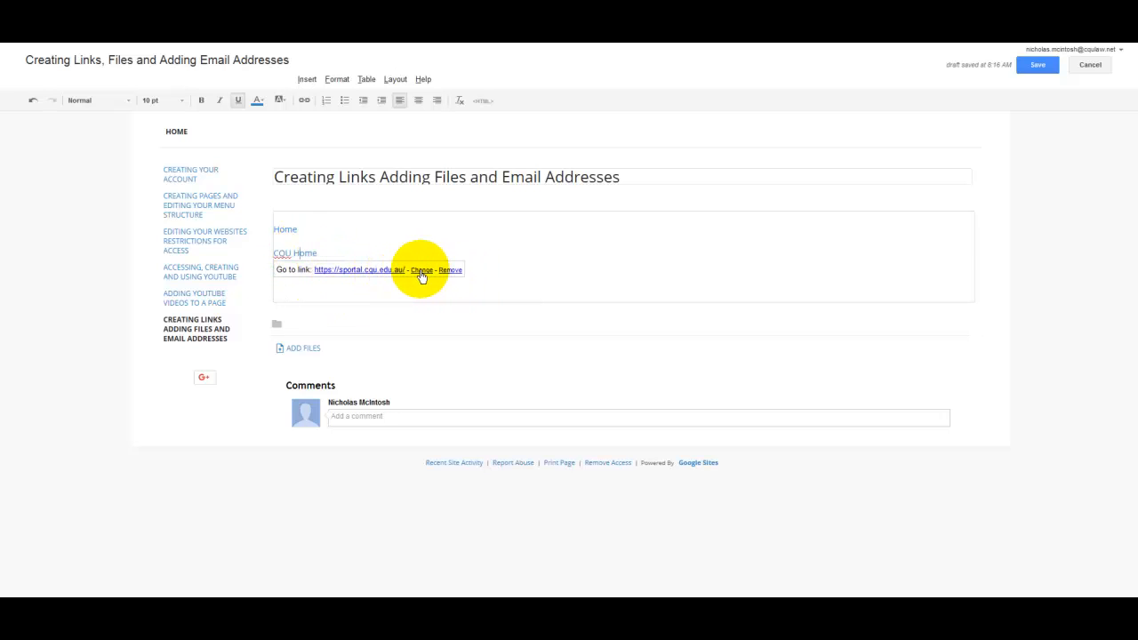
pyautogui.click(421, 272)
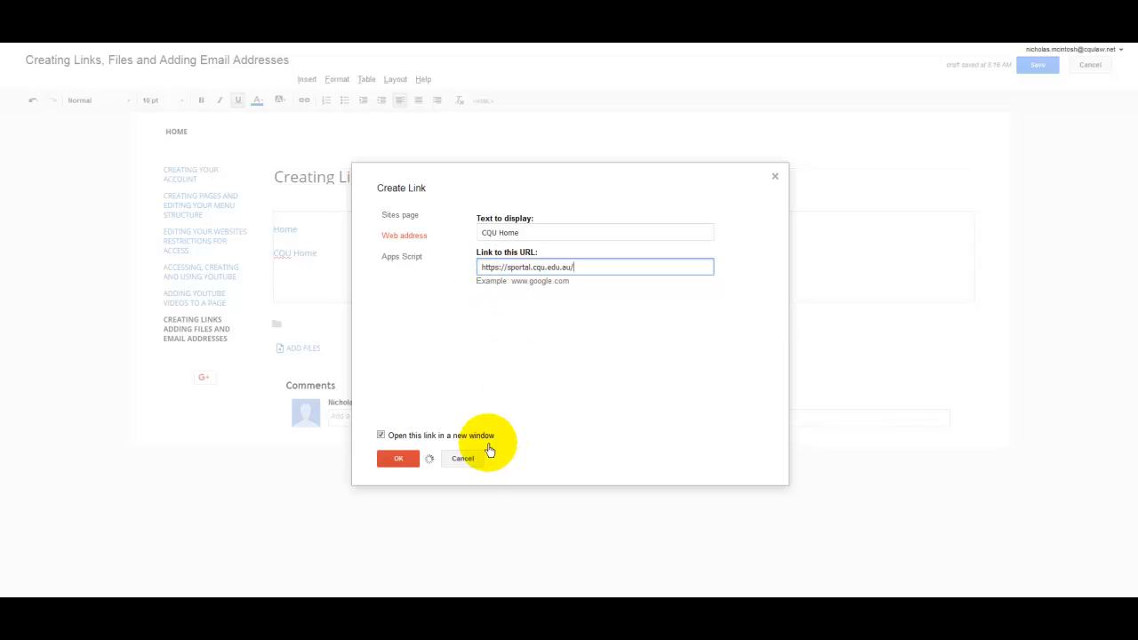
pyautogui.click(464, 459)
# Add a new line below the CQU Home link and attach the file Code of Conduct.pdf to the page
pyautogui.click(511, 264)
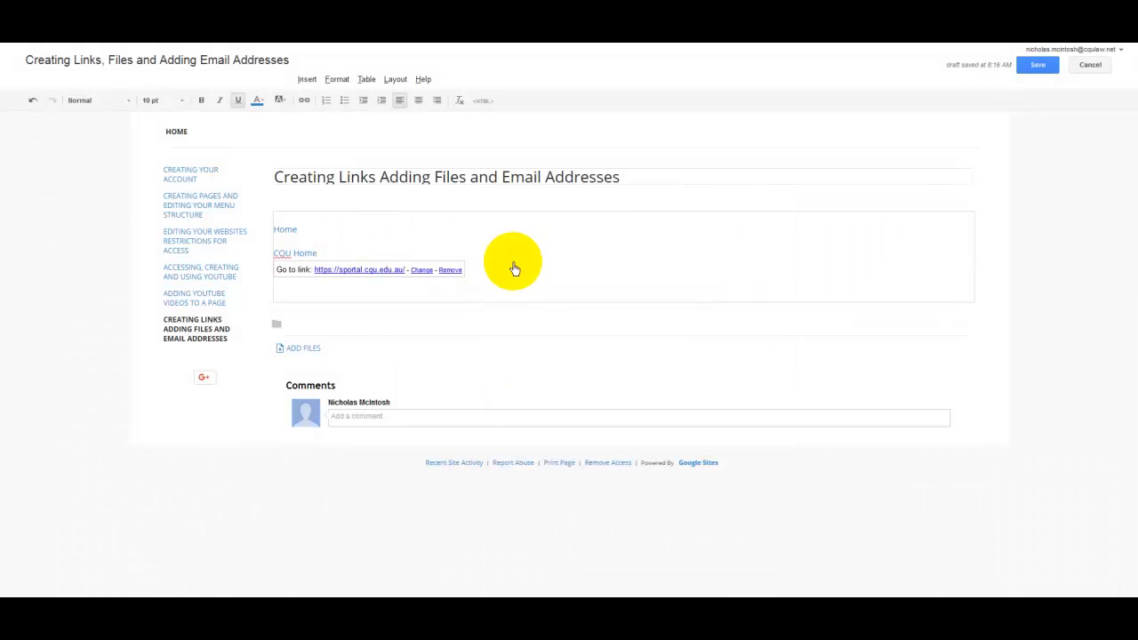
pyautogui.press('Return')
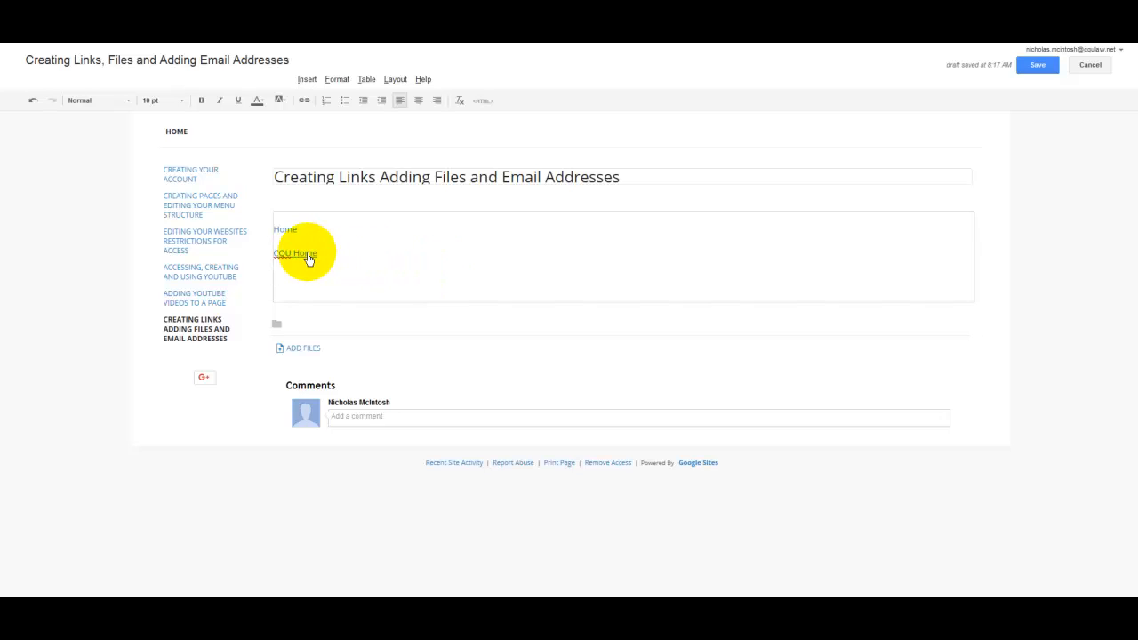
pyautogui.click(302, 352)
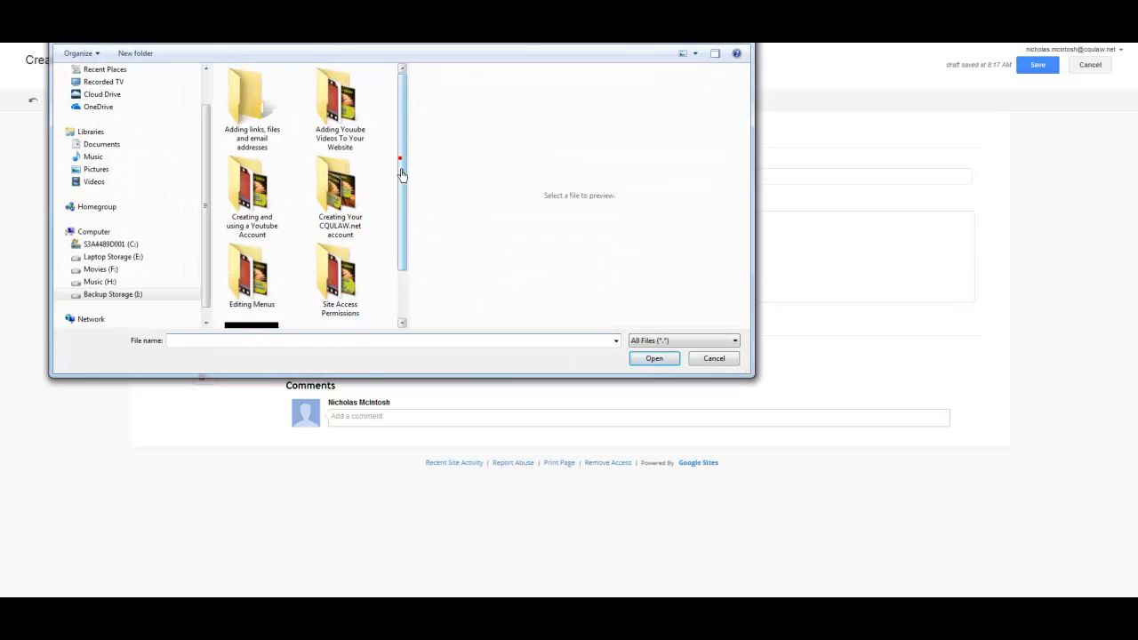
pyautogui.moveTo(401, 172); pyautogui.dragTo(403, 246)
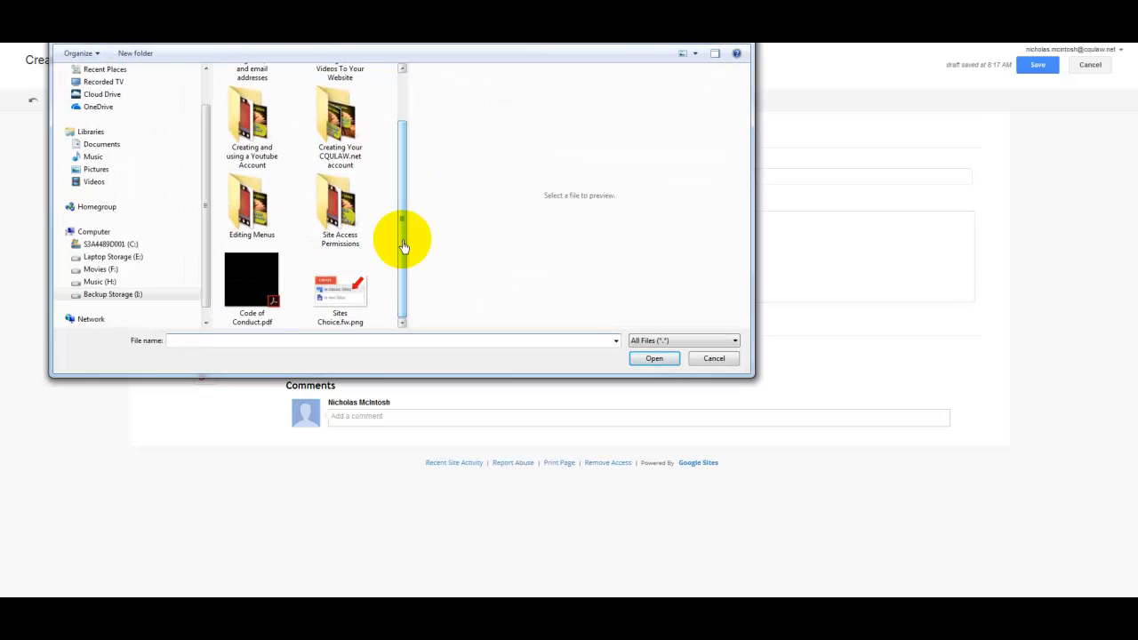
pyautogui.click(255, 307)
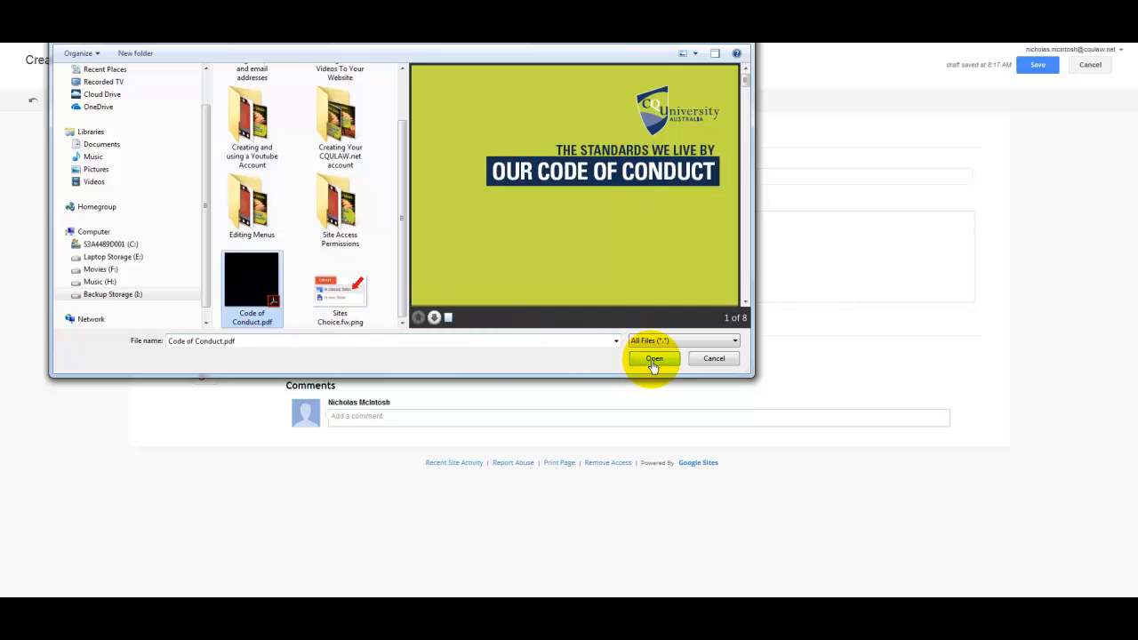
pyautogui.click(654, 360)
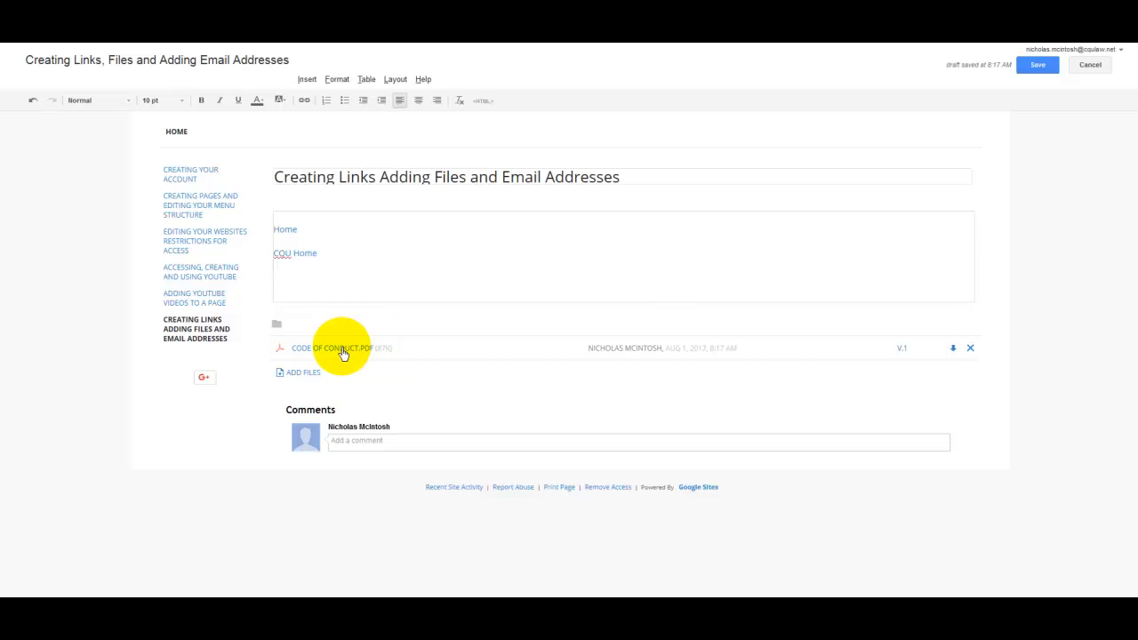
# On the empty line below the CQU Home link, start a web address link with the display text "Email Me"
pyautogui.click(321, 286)
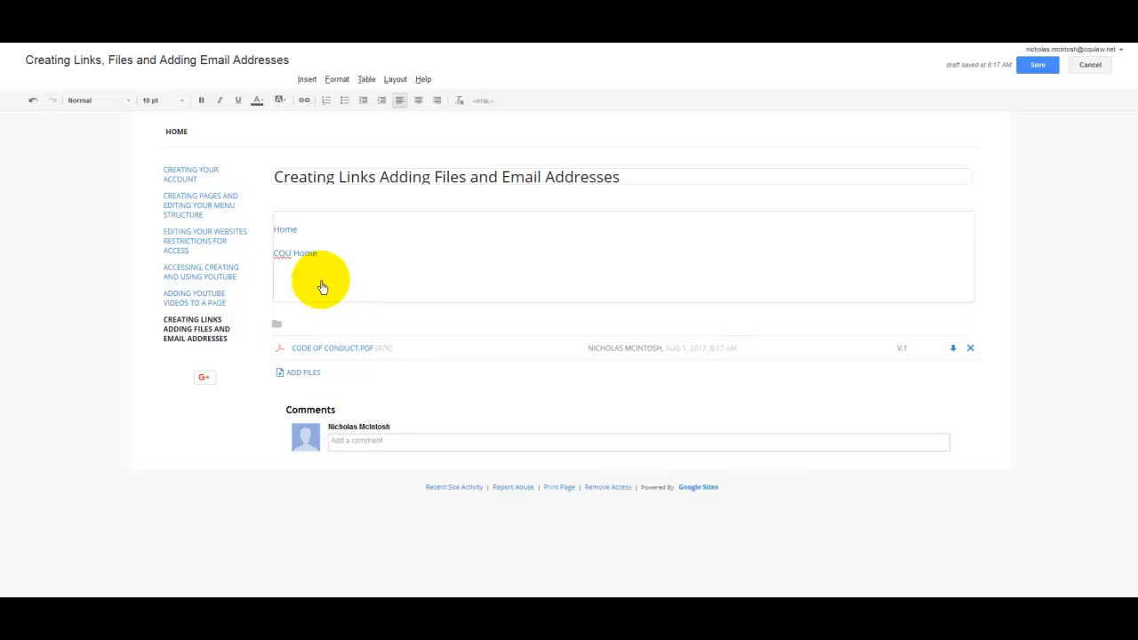
pyautogui.click(331, 285)
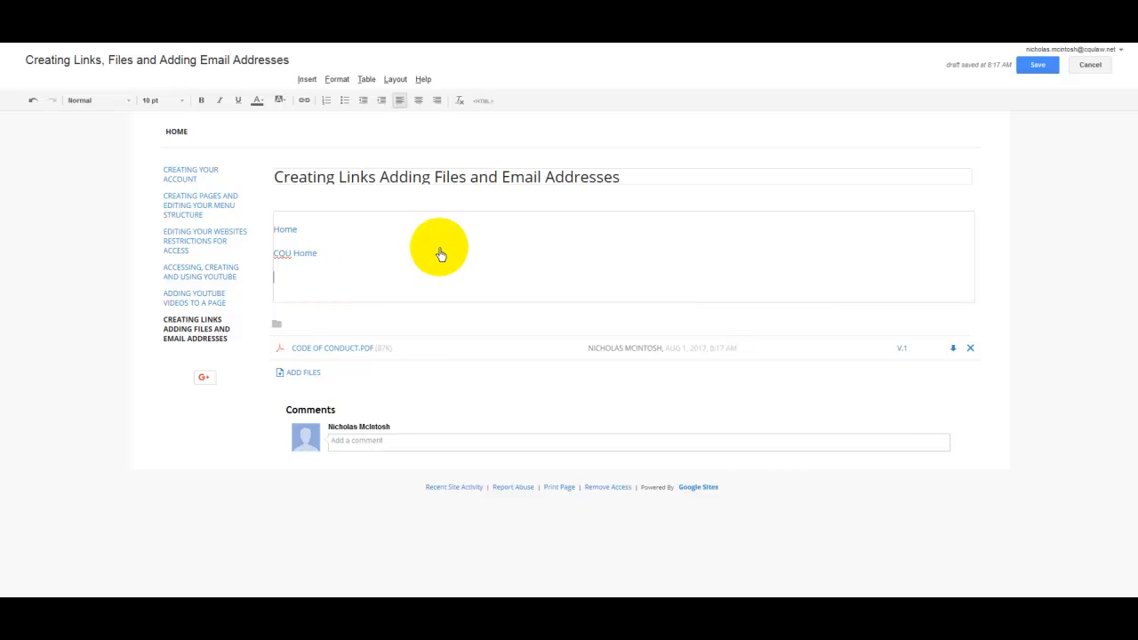
pyautogui.click(304, 100)
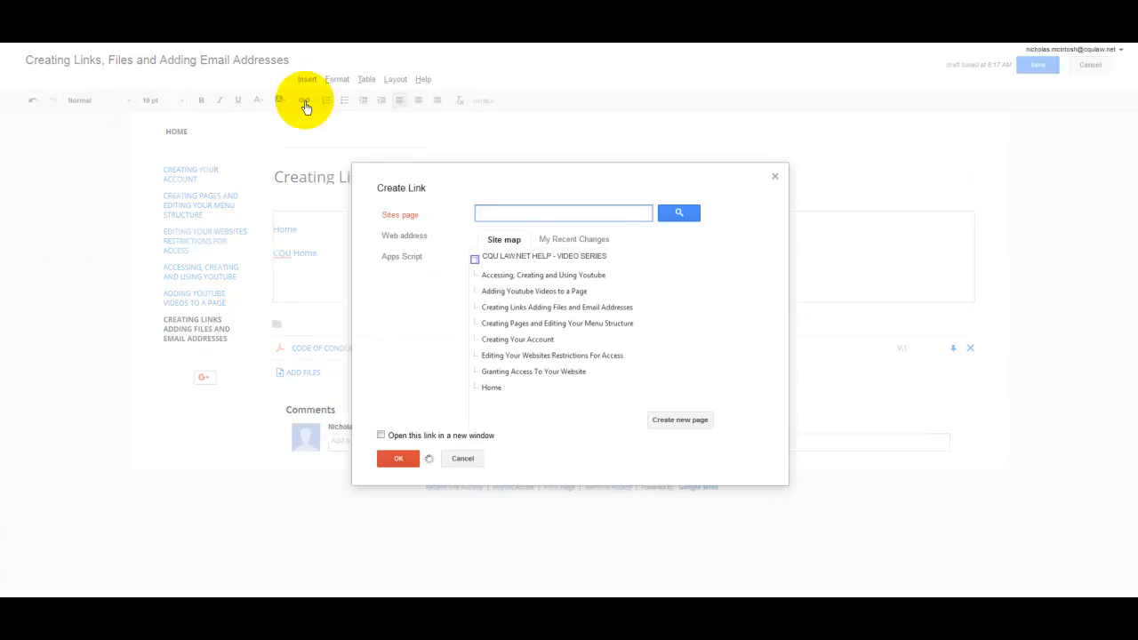
pyautogui.click(415, 239)
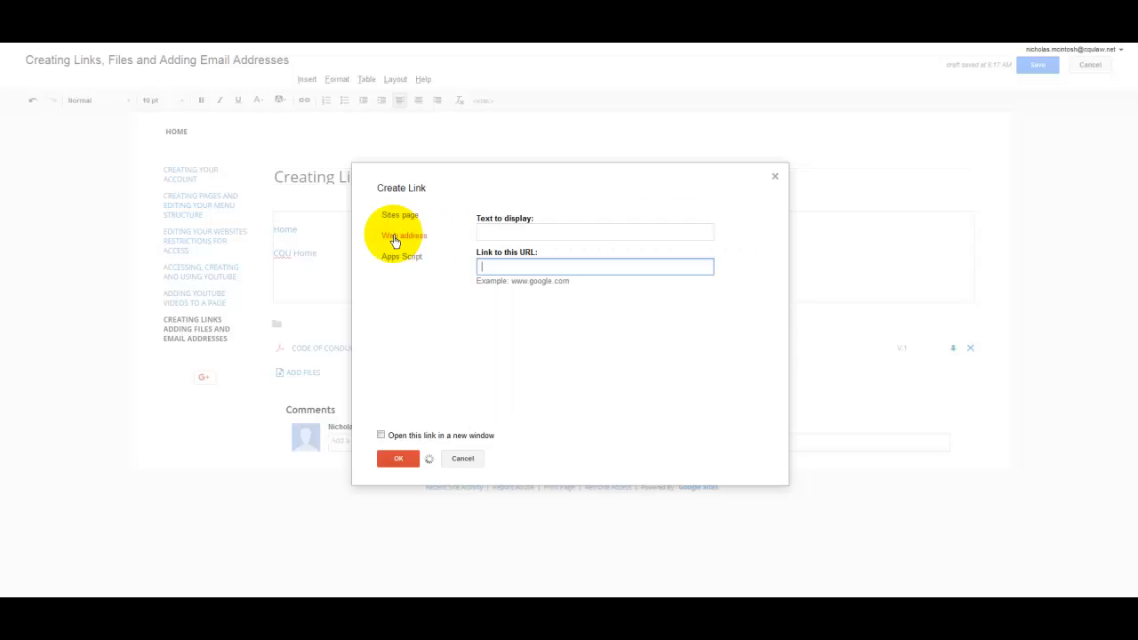
pyautogui.click(511, 233)
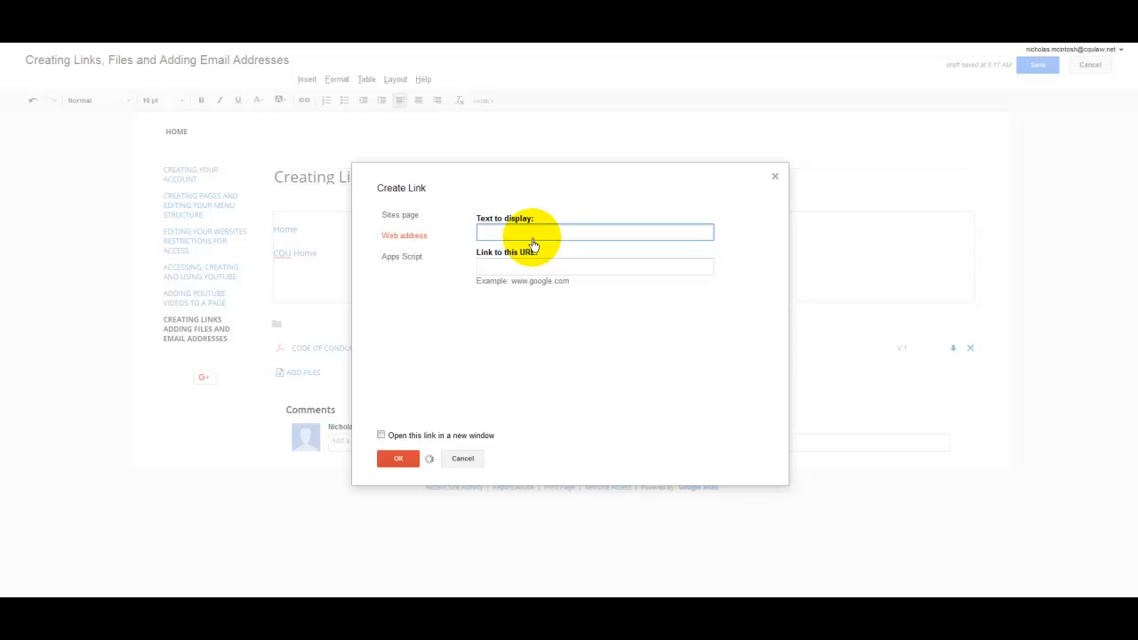
pyautogui.write('Email Me')
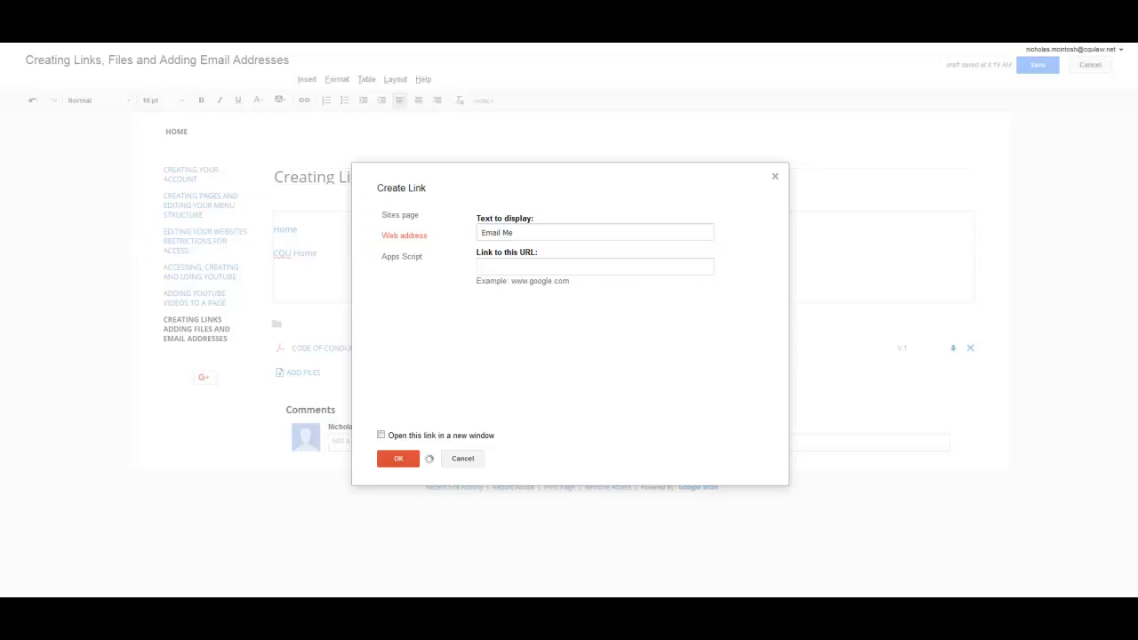
# Paste a mailto address with the subject "CQULAW Portfolio Contact Request" as the link's URL, set it to open in a new window, and insert it
pyautogui.click(486, 268)
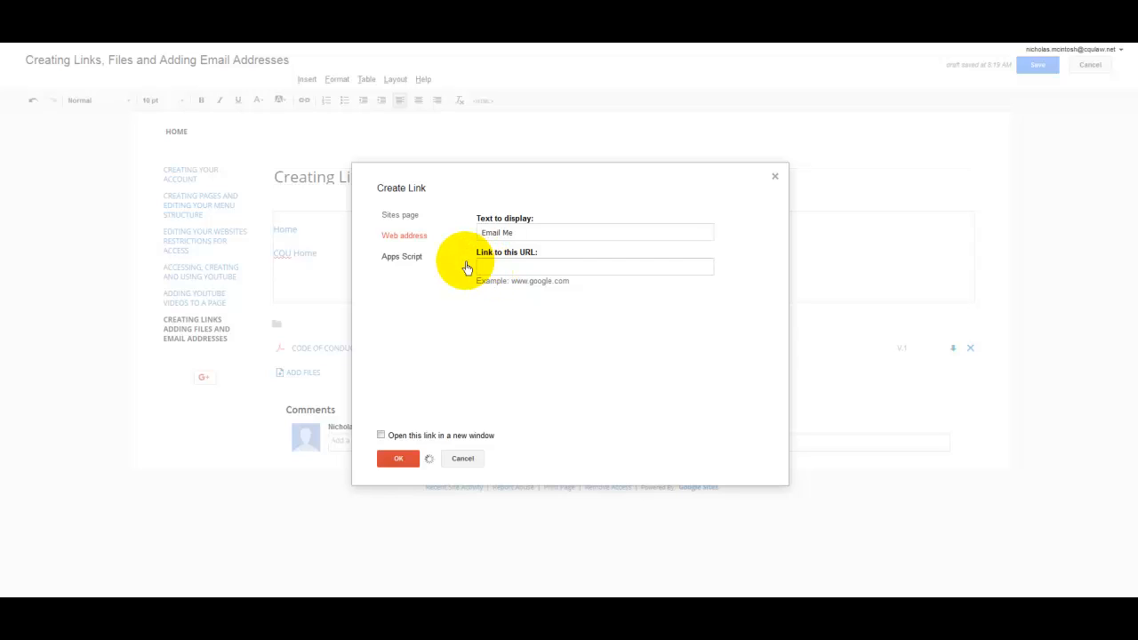
pyautogui.rightClick(495, 265)
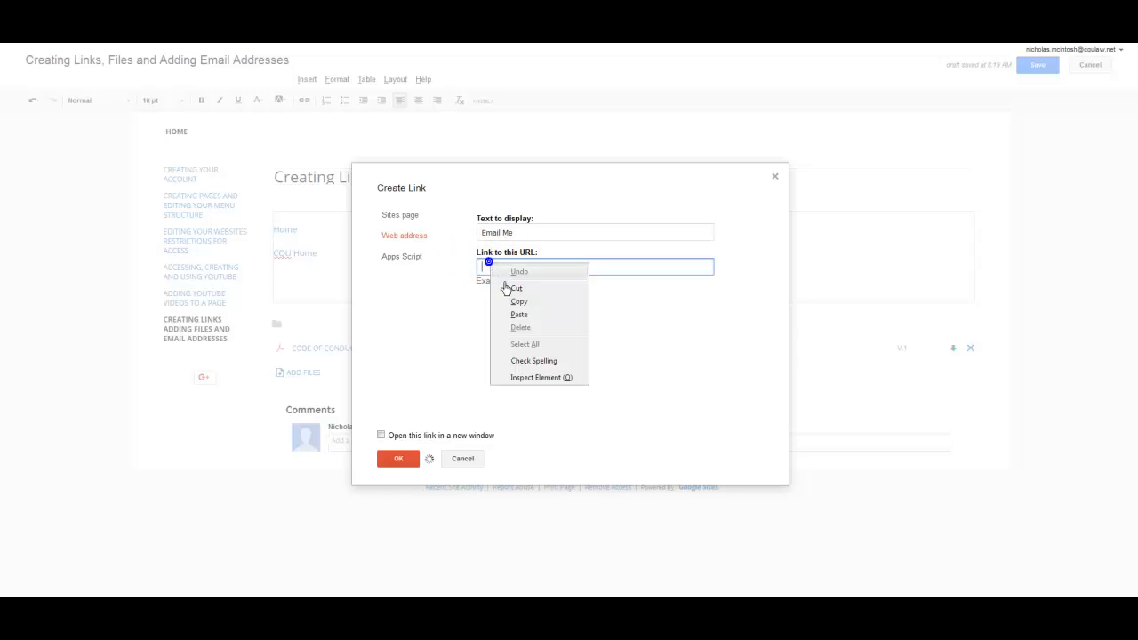
pyautogui.click(521, 313)
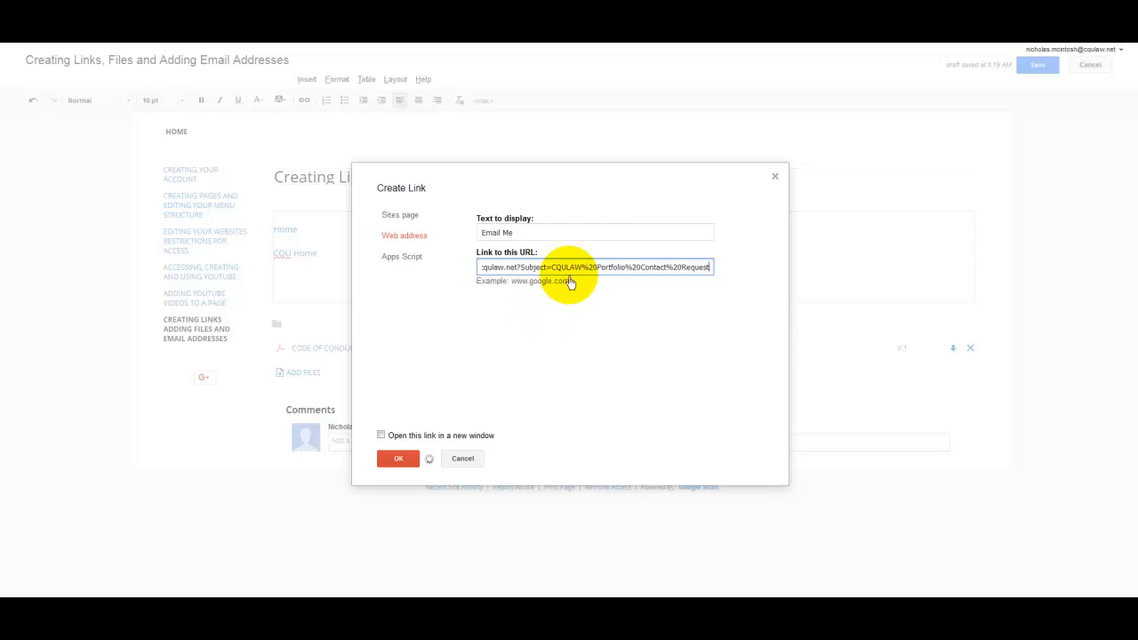
pyautogui.moveTo(708, 269); pyautogui.dragTo(445, 269)
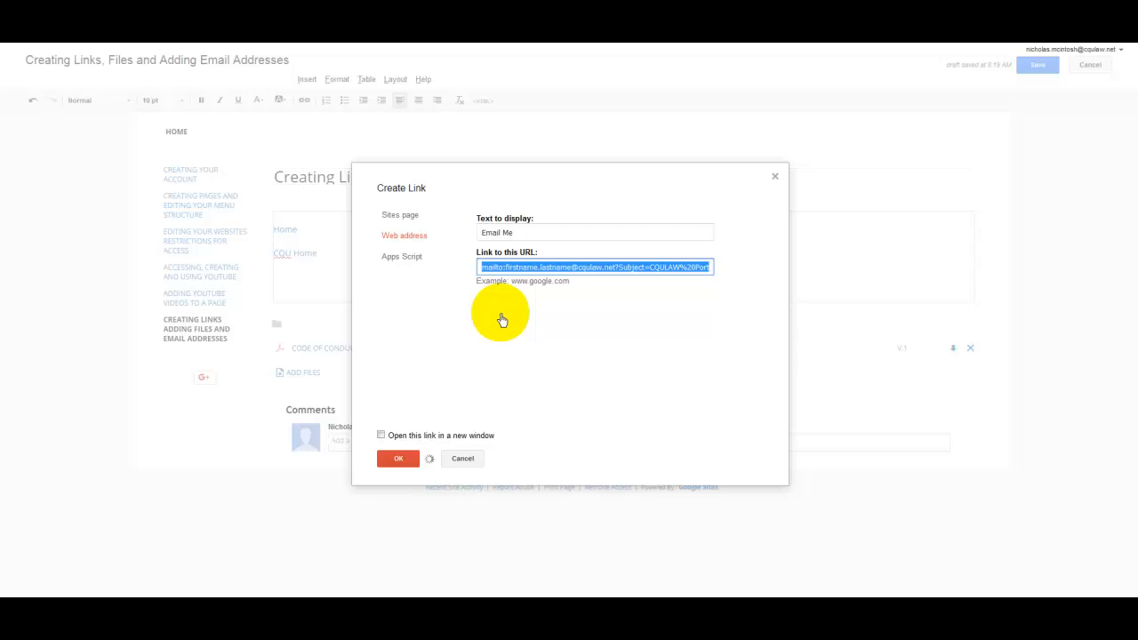
pyautogui.click(506, 269)
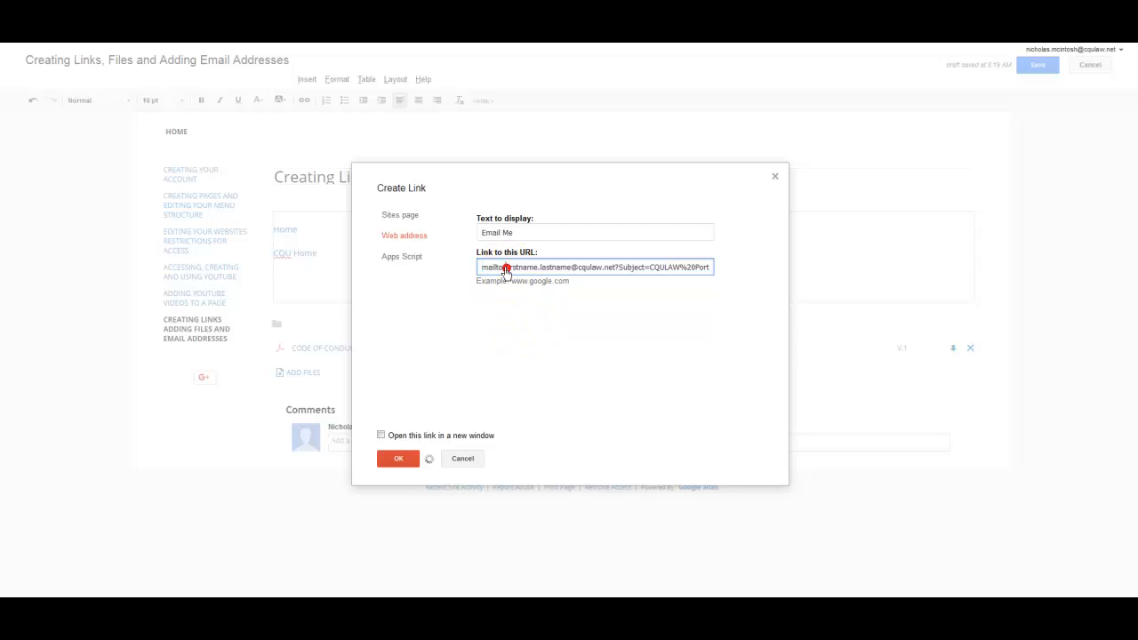
pyautogui.doubleClick(506, 268)
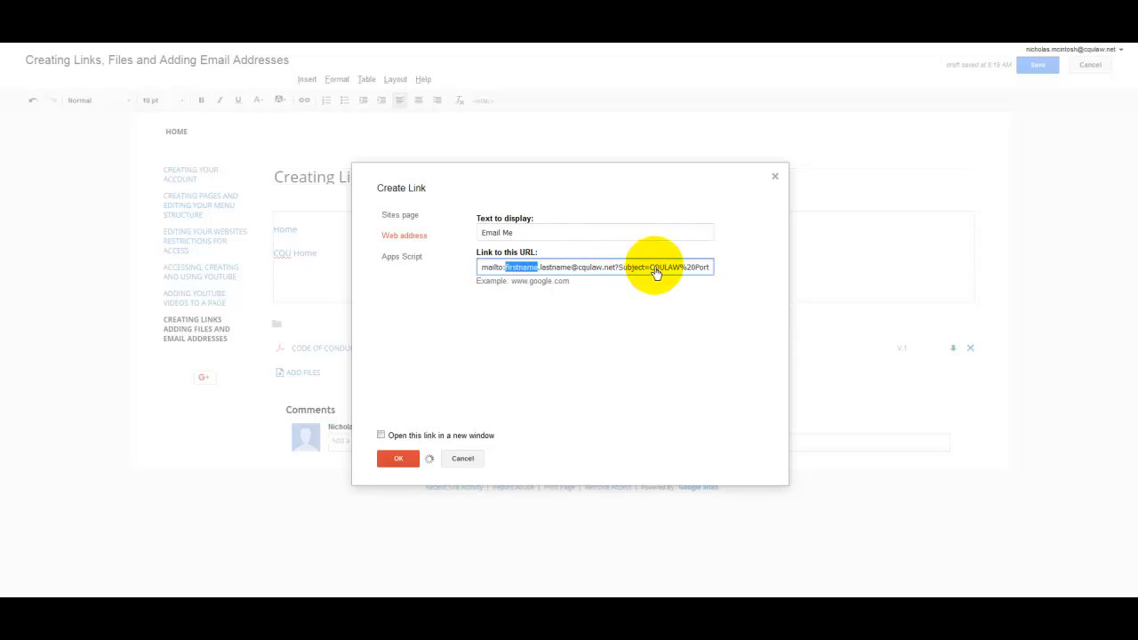
pyautogui.moveTo(652, 268); pyautogui.dragTo(724, 272)
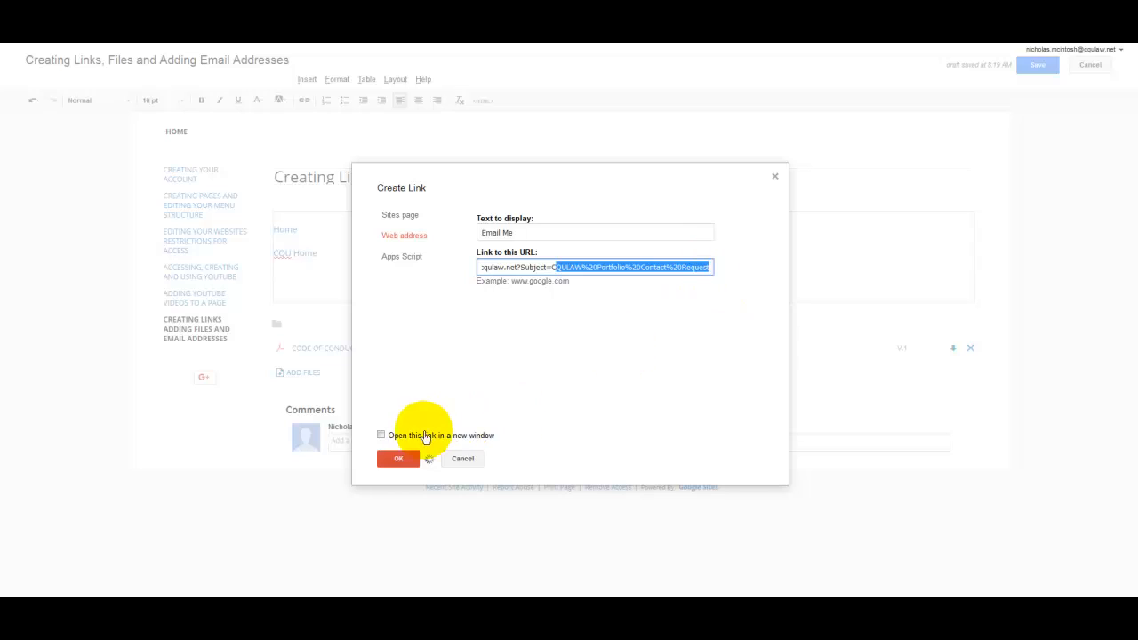
pyautogui.click(381, 436)
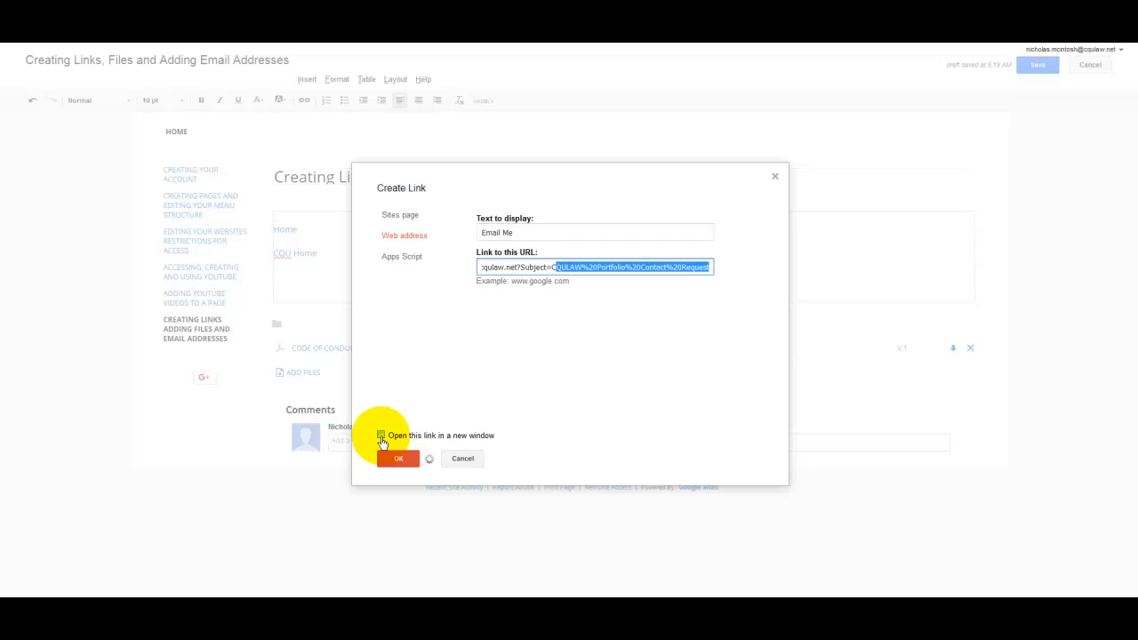
pyautogui.click(399, 461)
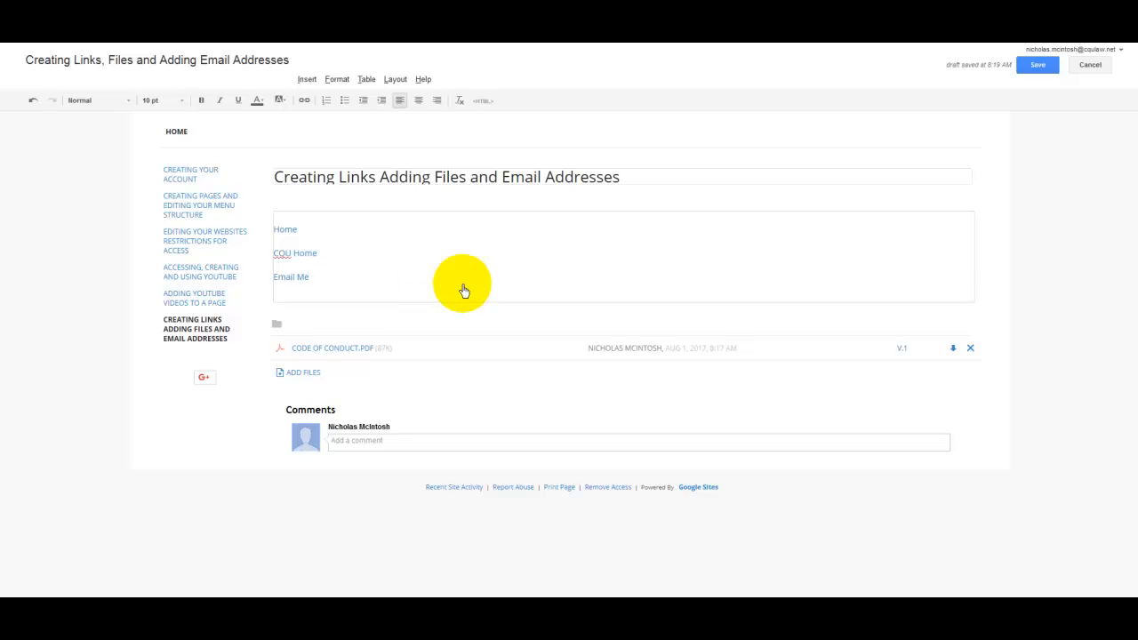
# Save the page and test its Home and CQU Home links, returning to the page after each
pyautogui.click(1036, 64)
pyautogui.click(665, 151)
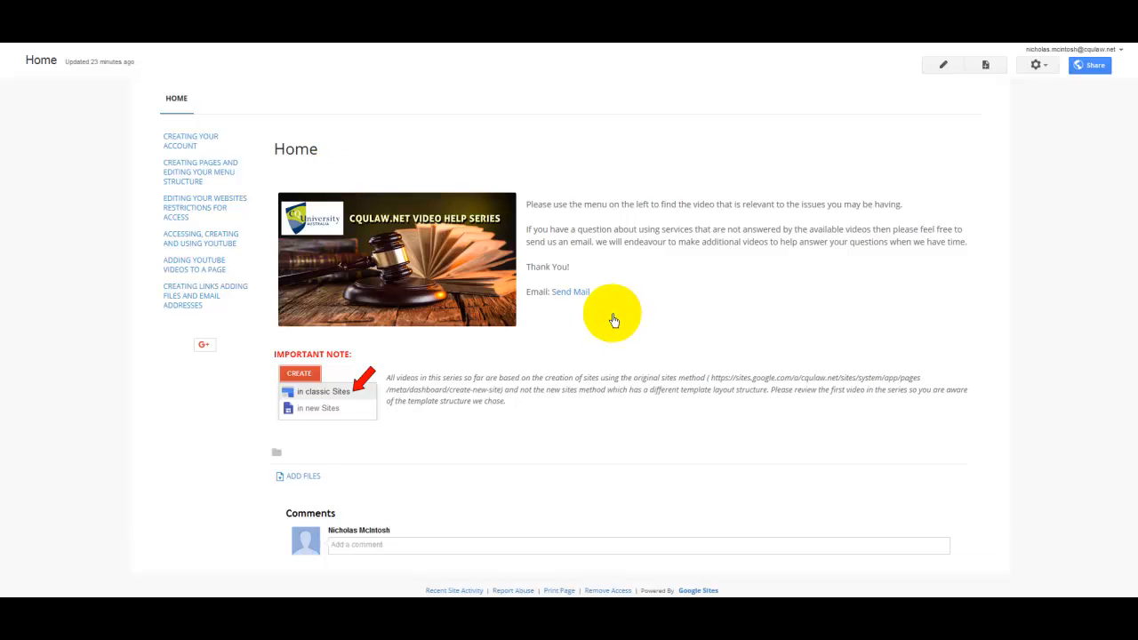
pyautogui.click(193, 295)
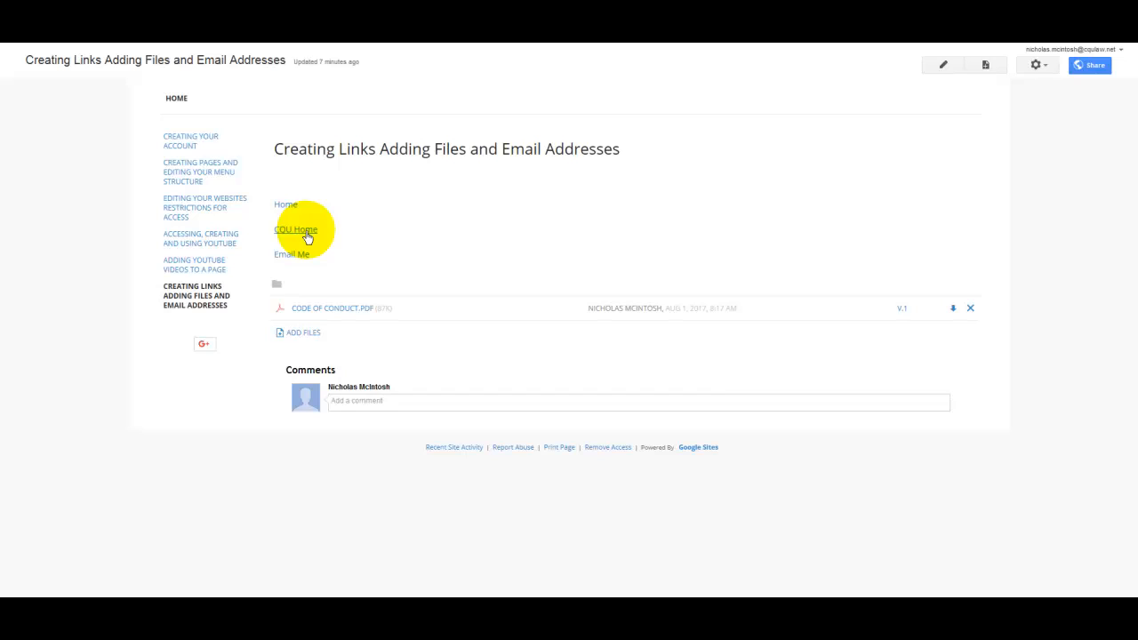
pyautogui.click(306, 233)
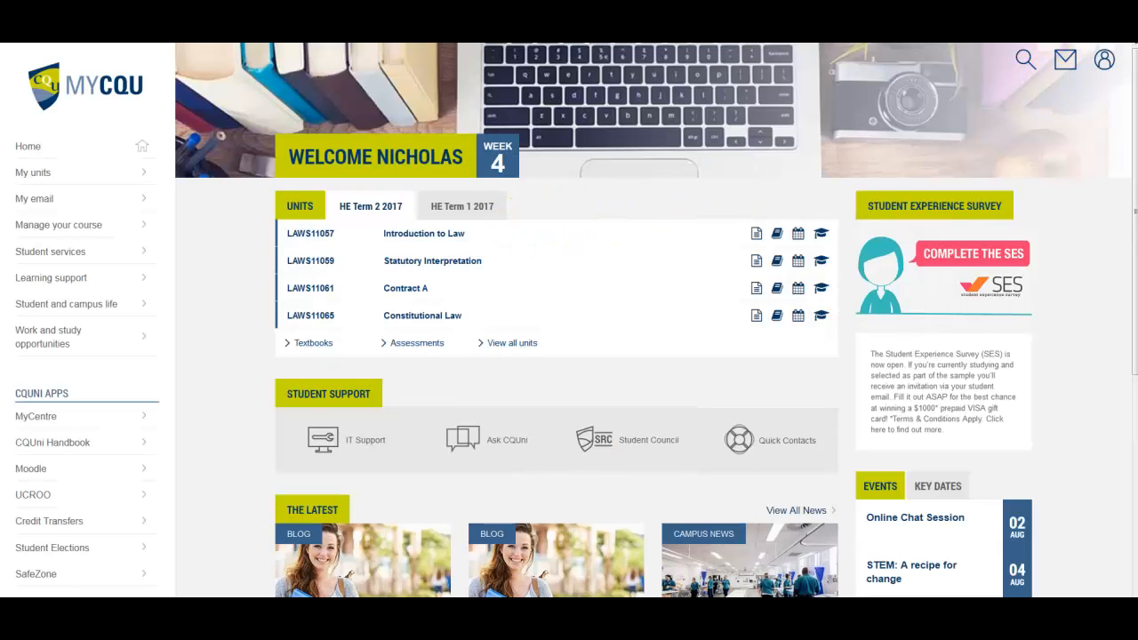
pyautogui.hotkey('ctrl', 'w')
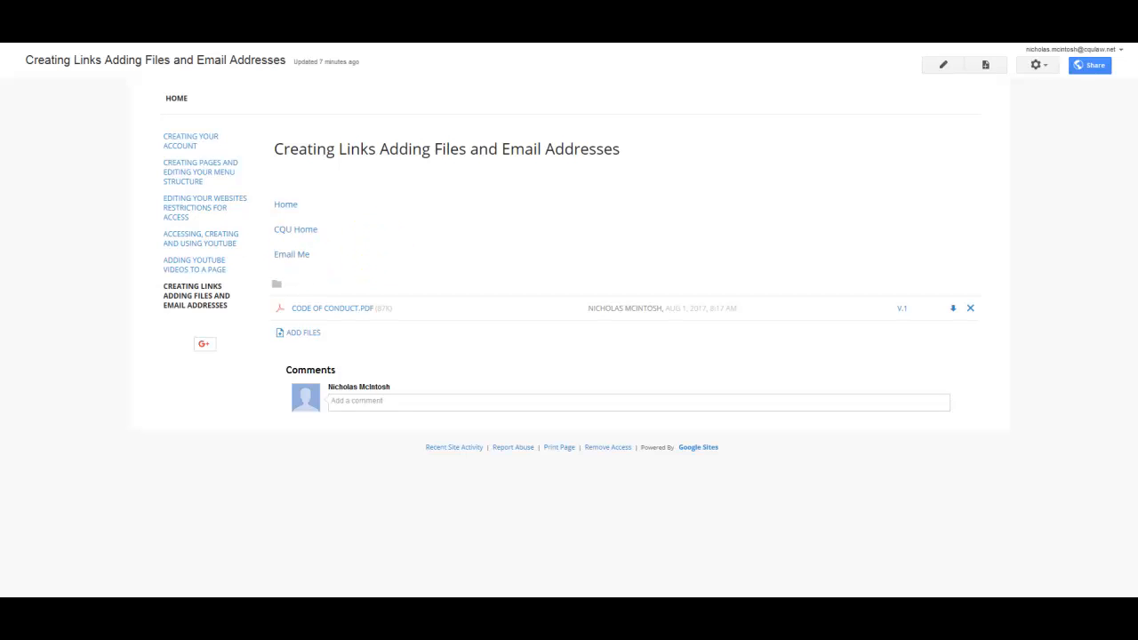
# Test the Email Me link, check the recipient and subject of the email draft it opens, and close the draft without saving
pyautogui.moveTo(322, 74); pyautogui.dragTo(611, 76)
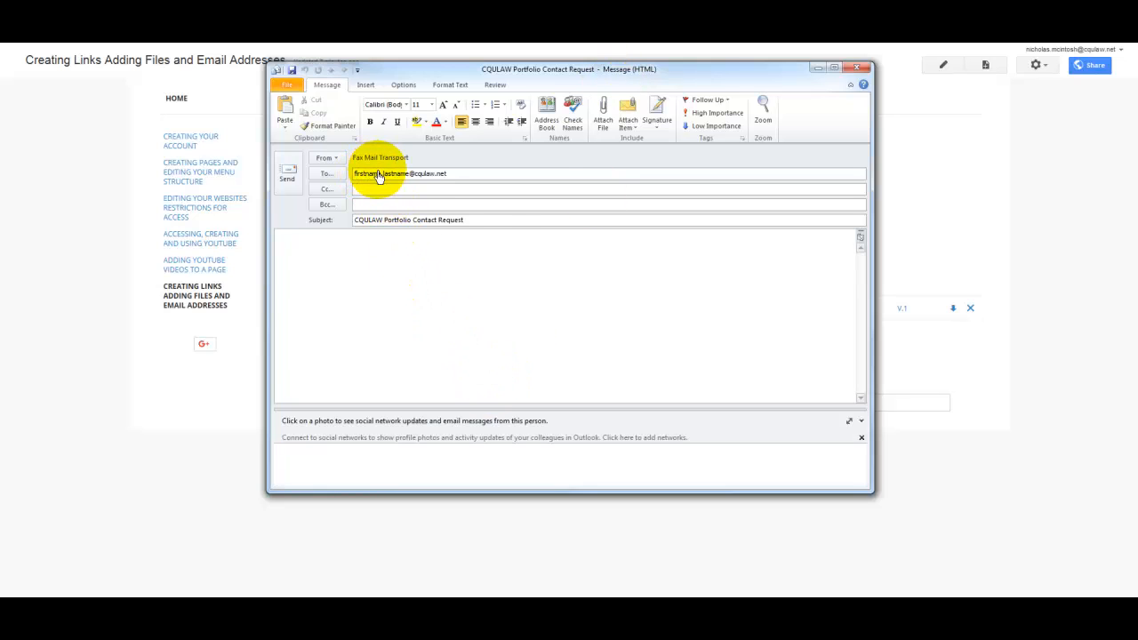
pyautogui.moveTo(380, 175); pyautogui.dragTo(408, 178)
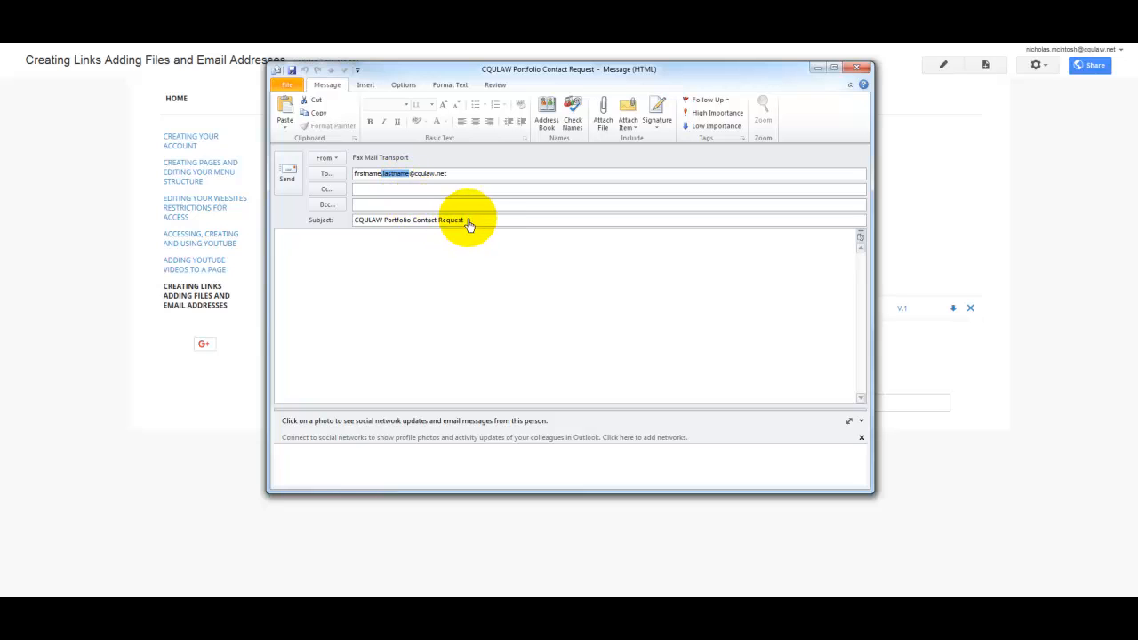
pyautogui.moveTo(466, 221); pyautogui.dragTo(335, 221)
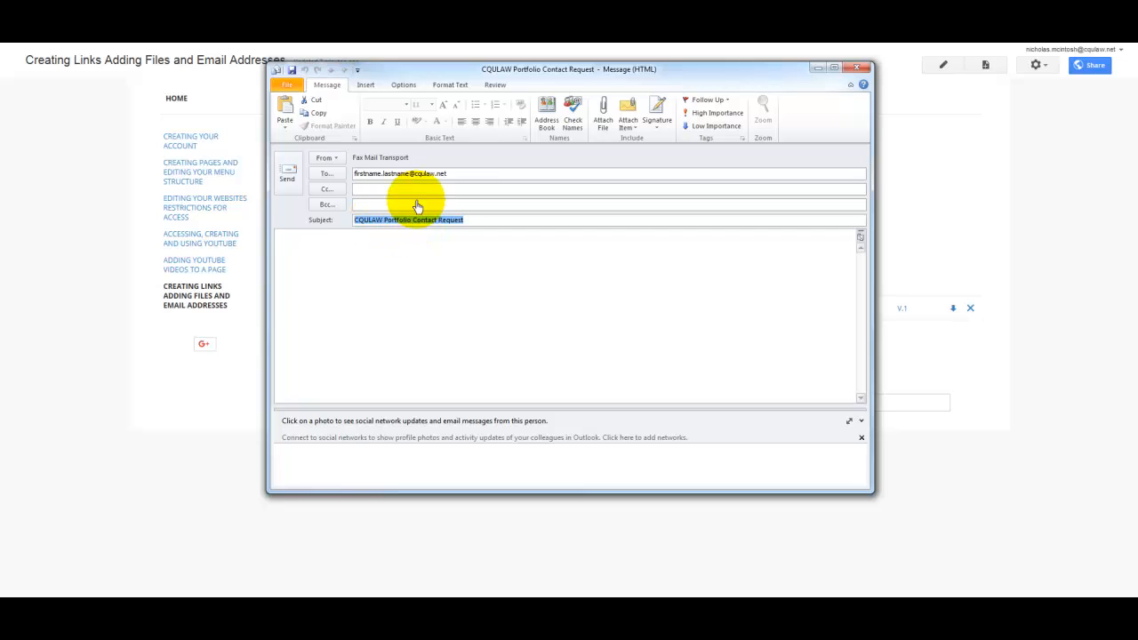
pyautogui.moveTo(458, 174); pyautogui.dragTo(351, 175)
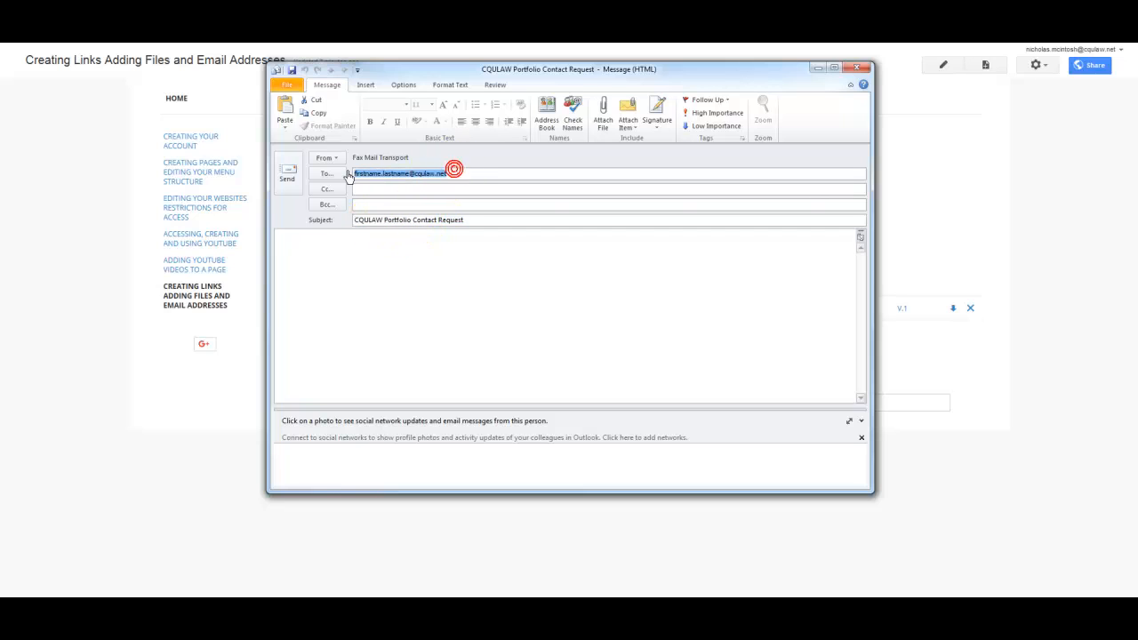
pyautogui.click(469, 219)
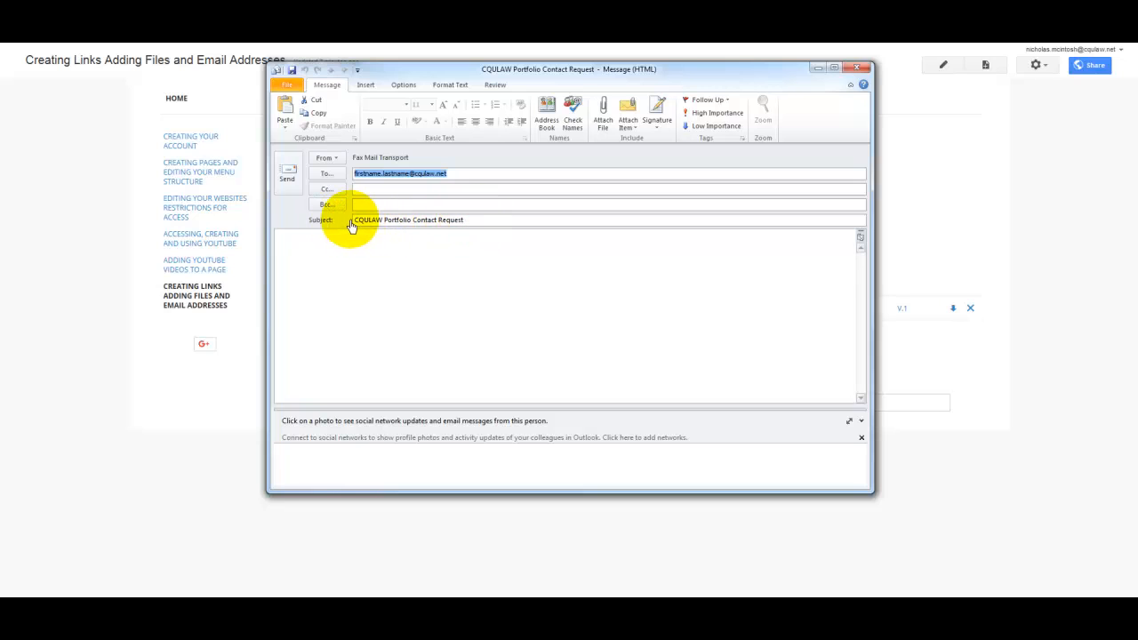
pyautogui.click(353, 220)
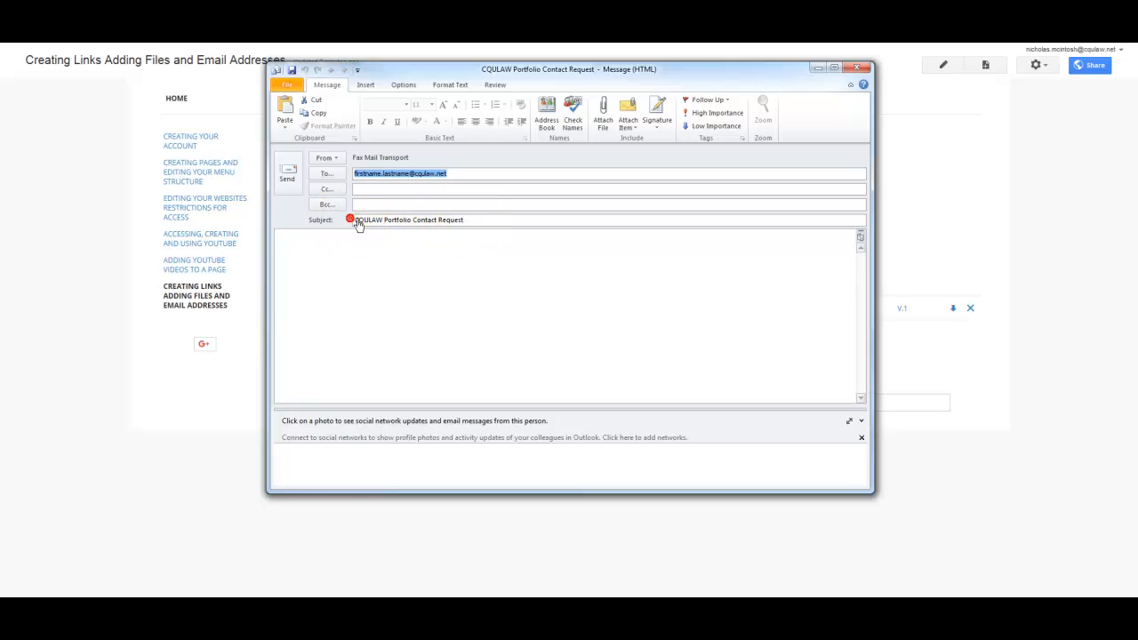
pyautogui.click(486, 221)
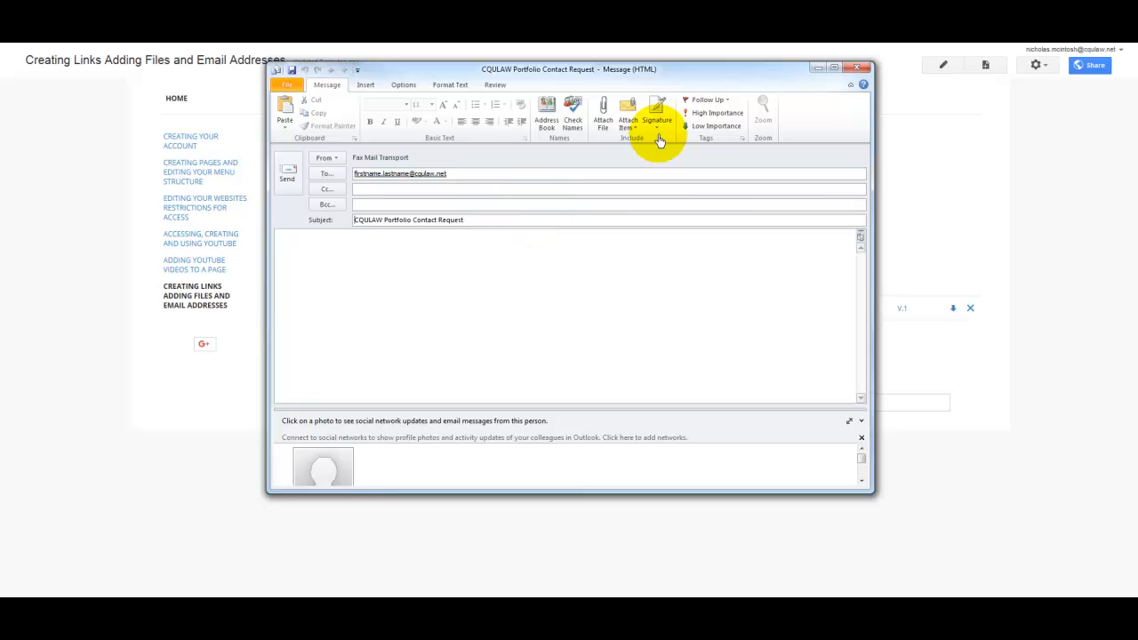
pyautogui.click(858, 67)
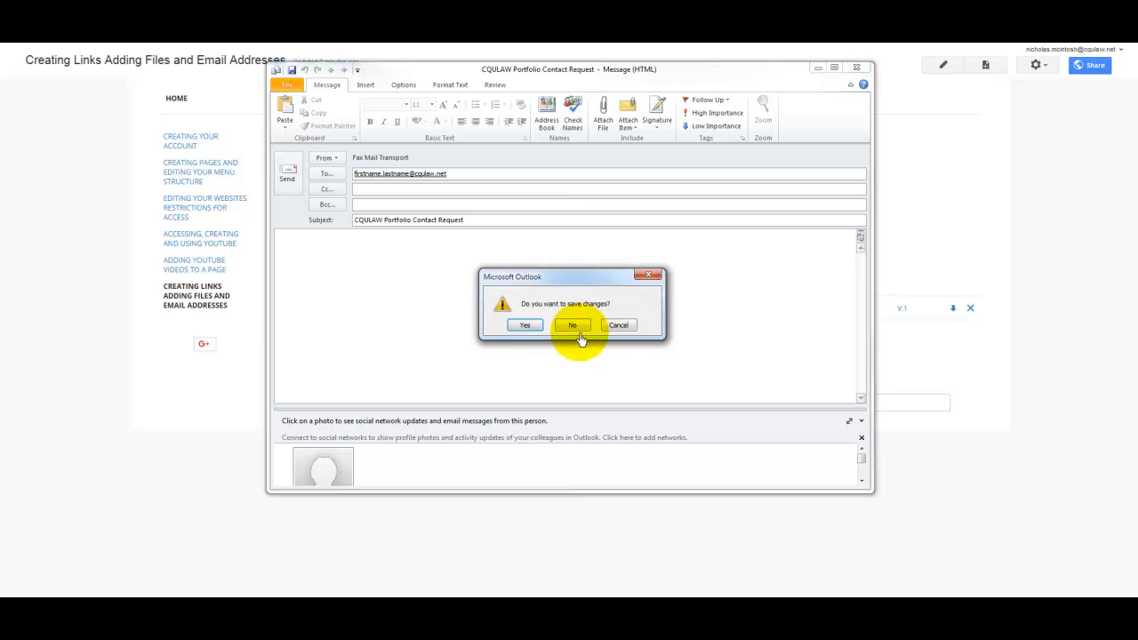
pyautogui.click(572, 325)
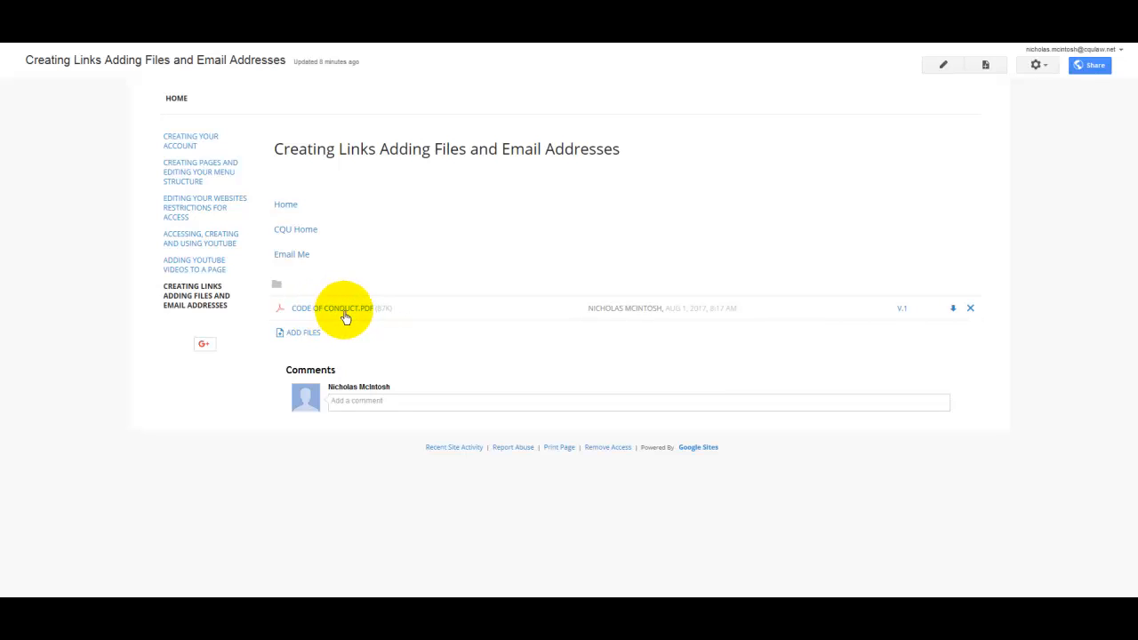
# Open the attached Code of Conduct.pdf, look through its pages, and close it to return to the site page
pyautogui.click(338, 309)
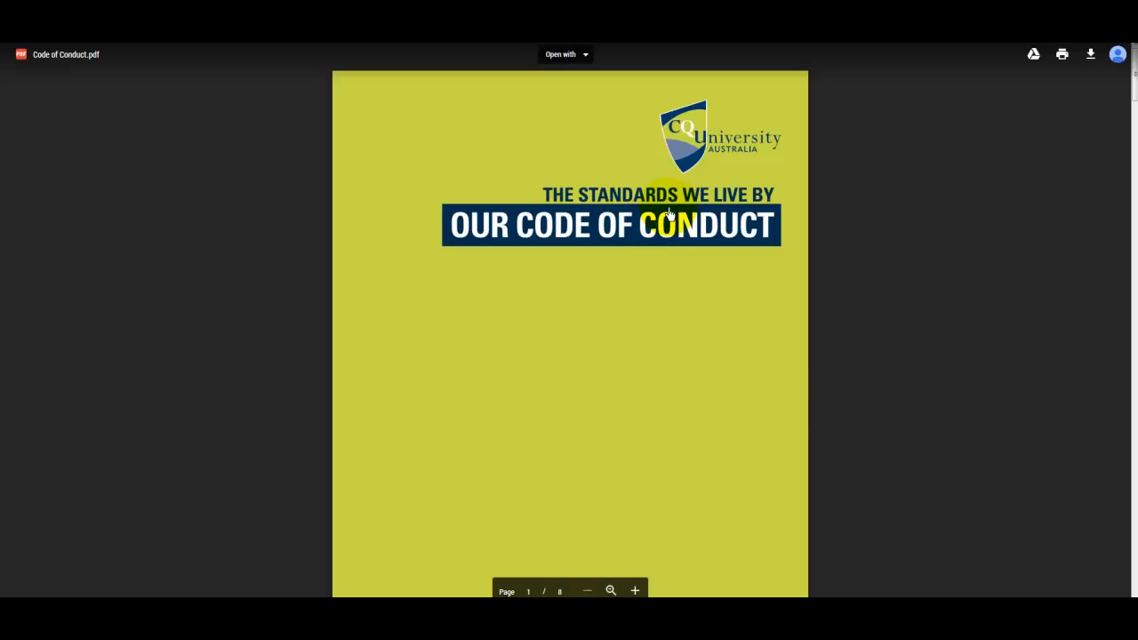
pyautogui.scroll(-20, 678, 217)
pyautogui.scroll(20, 668, 212)
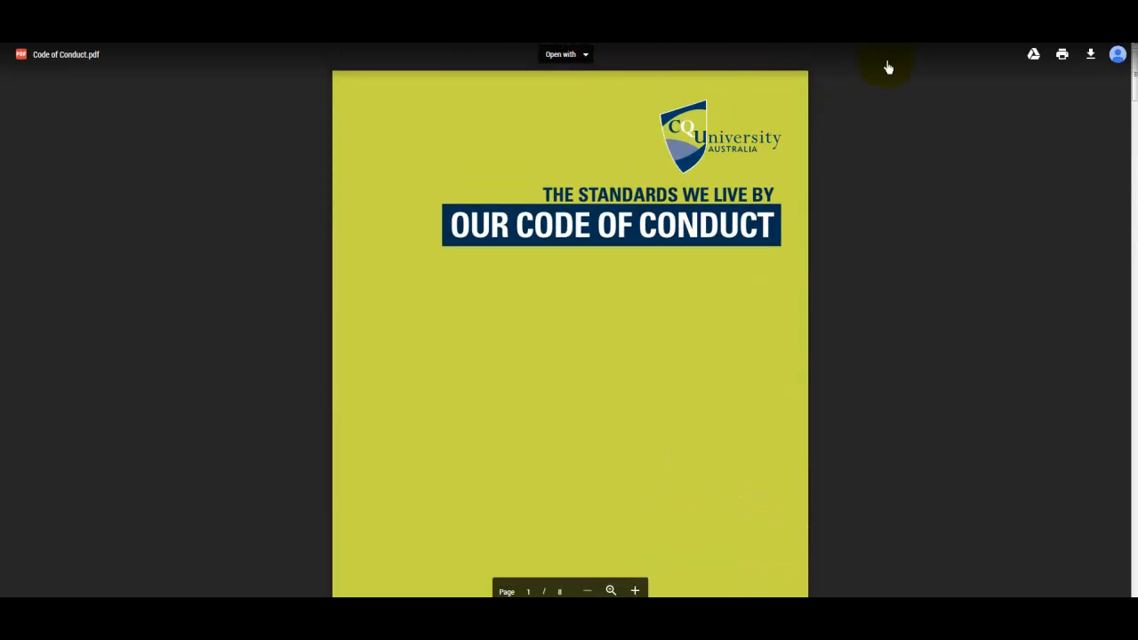
pyautogui.hotkey('ctrl', 'w')
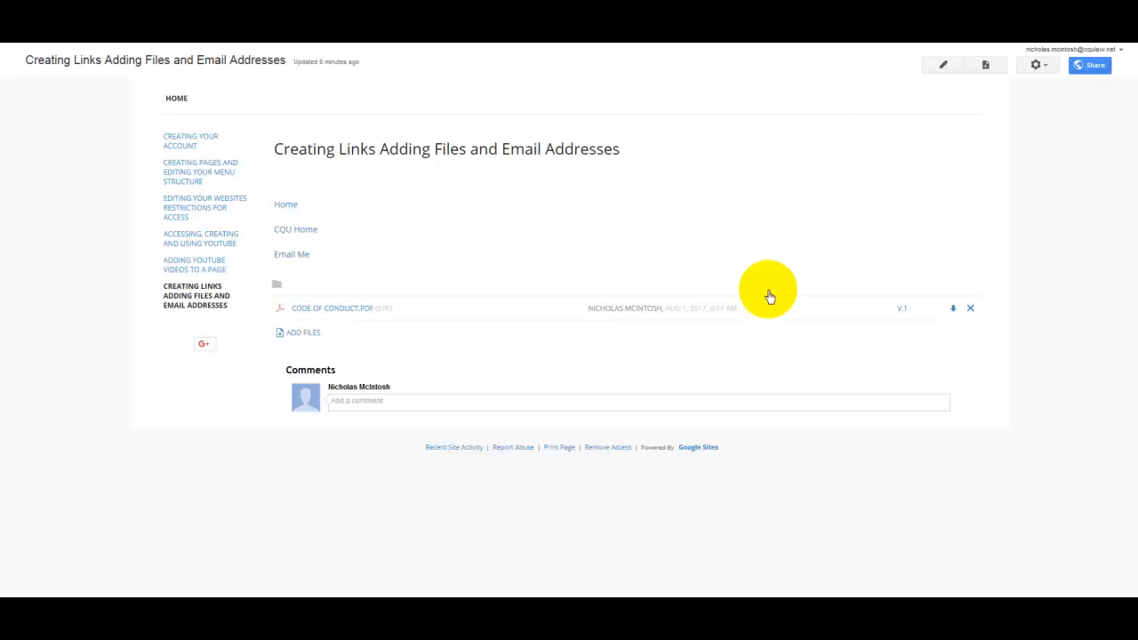